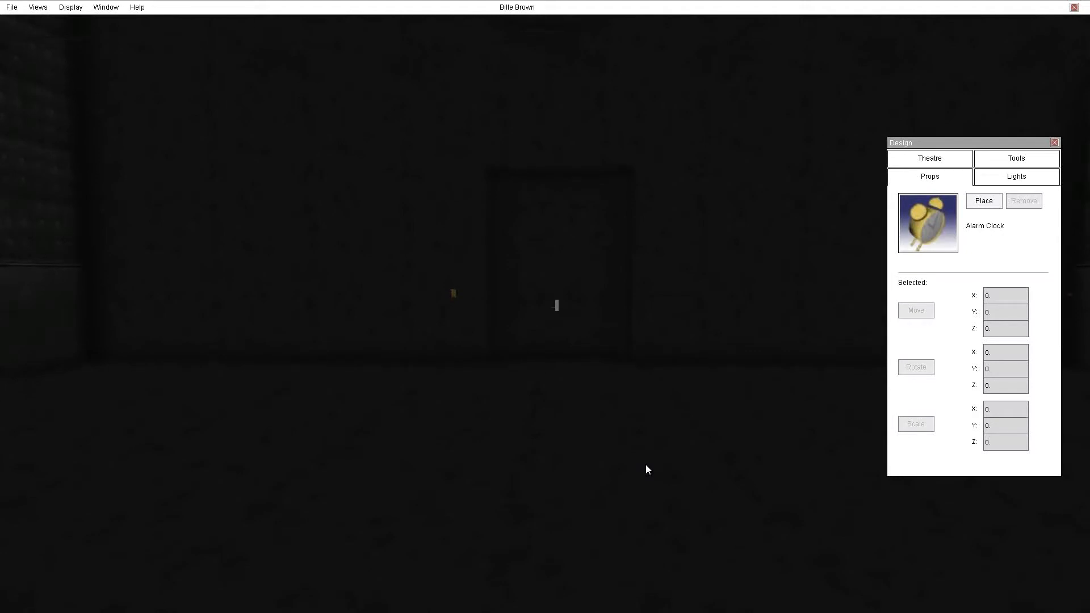
Load the Epidauros theatre space.
drag(732, 255, 384, 165)
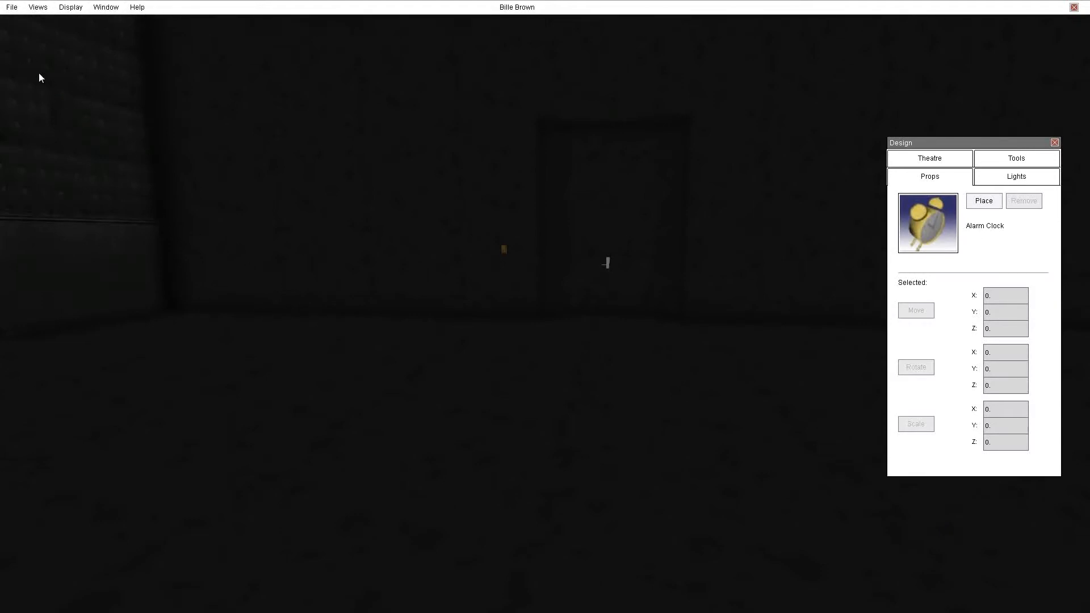
click(13, 9)
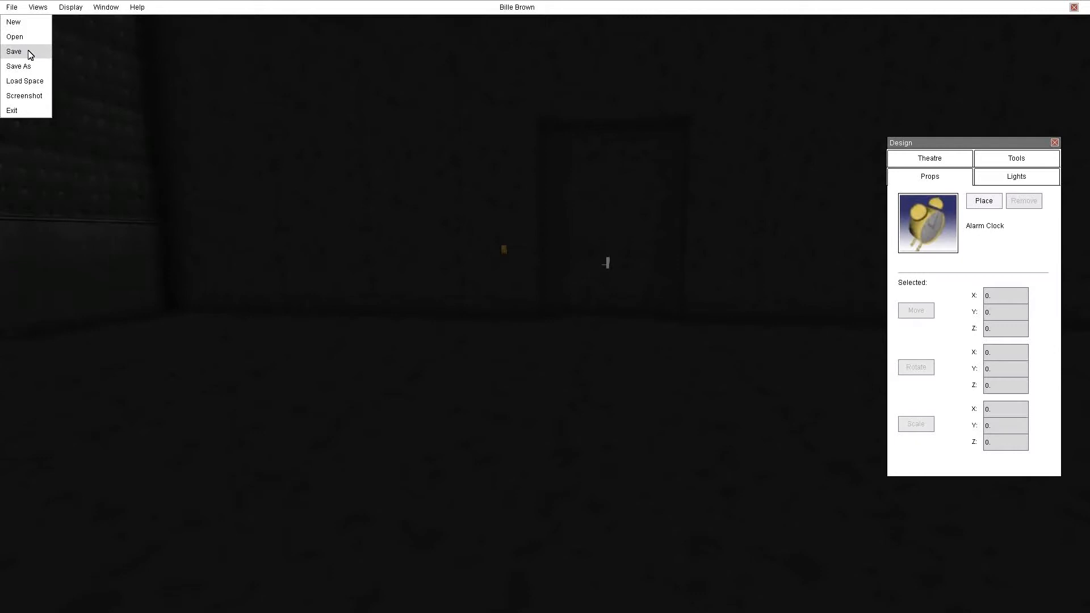
click(26, 85)
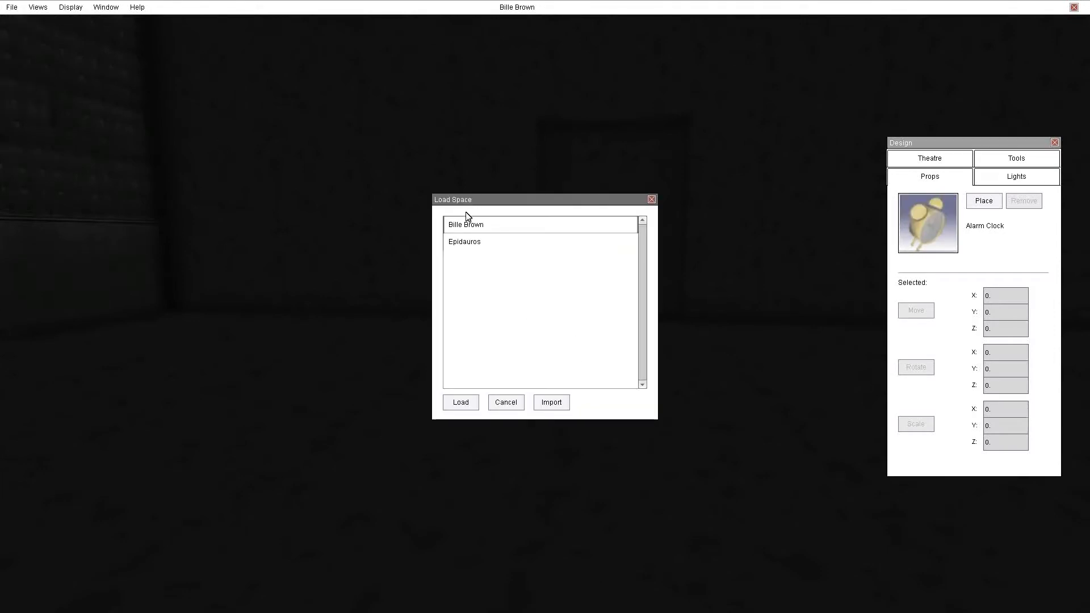
click(467, 241)
click(469, 230)
click(463, 238)
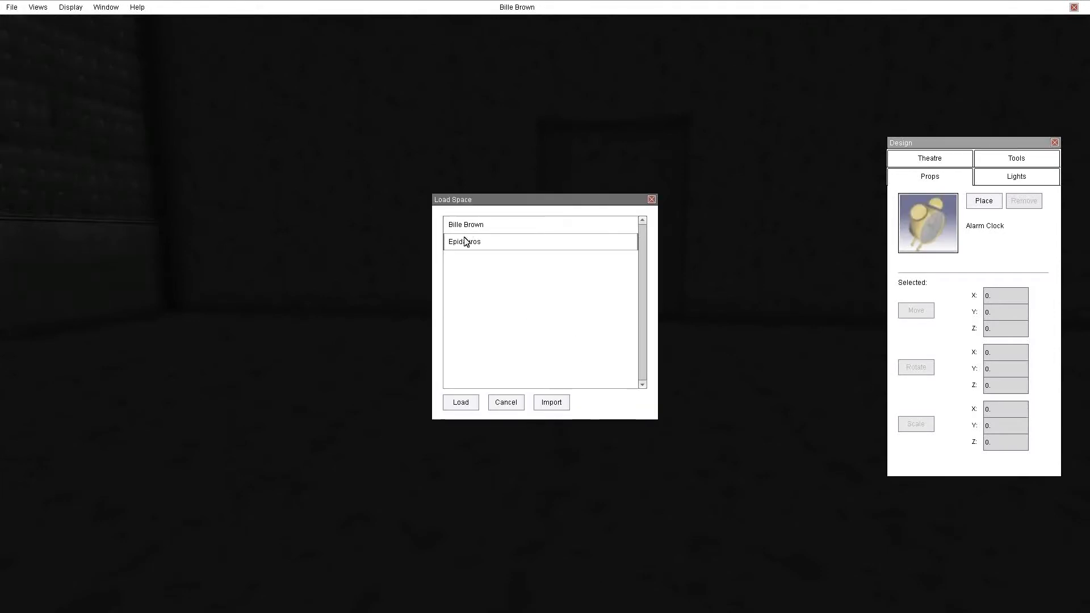
click(470, 224)
click(466, 245)
click(461, 403)
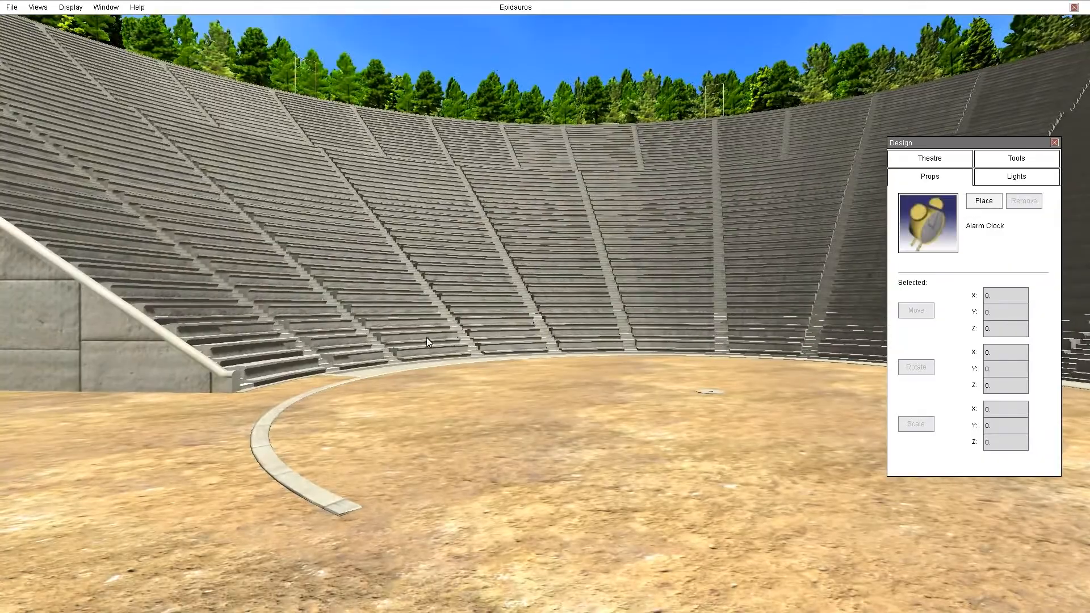
Look around the Epidauros theatre and load the Bille Brown space in its place.
right_drag(339, 376, 137, 63)
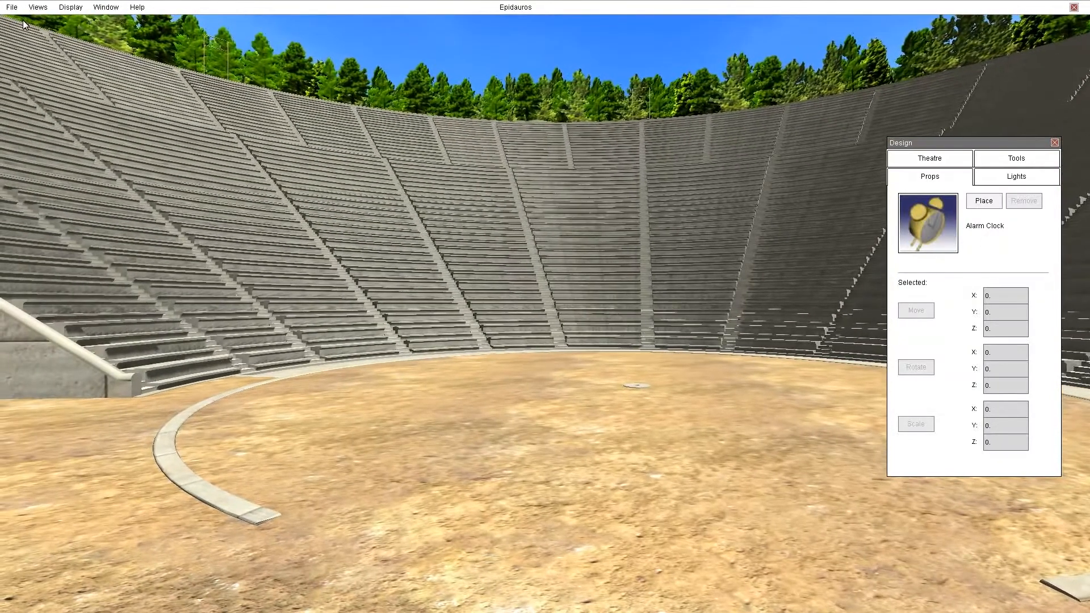
click(11, 7)
click(24, 80)
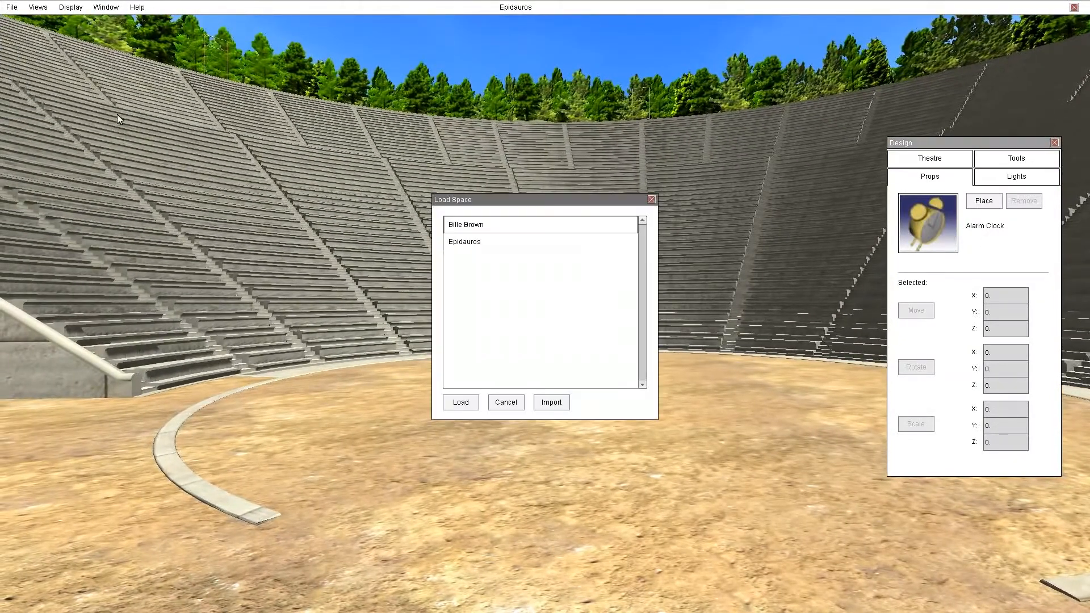
click(469, 226)
click(458, 405)
right_drag(470, 404, 584, 382)
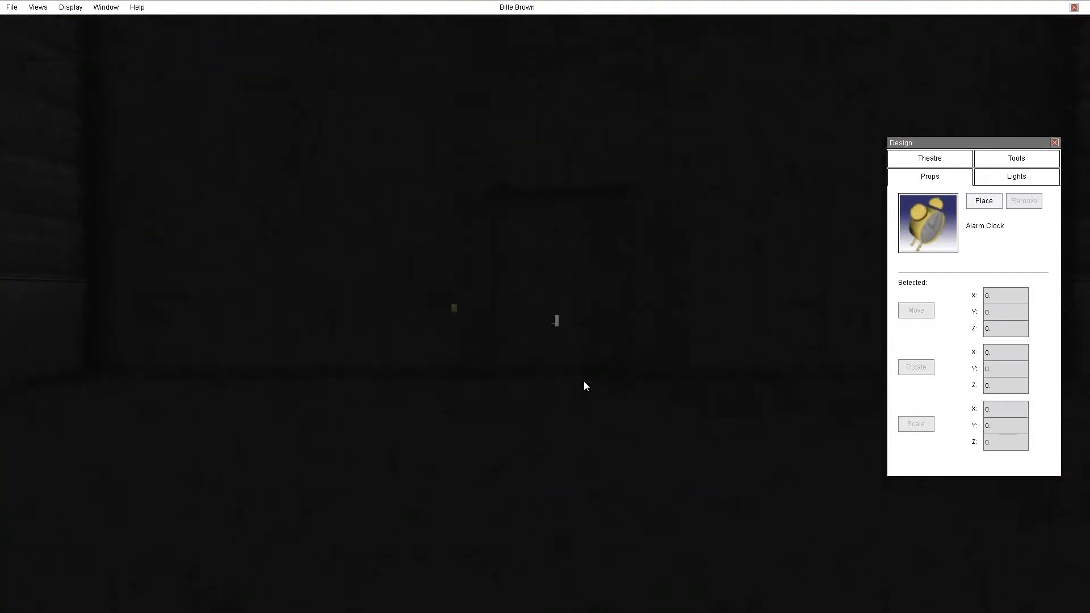
Switch to the Top view of the Bille Brown theatre to see it from above.
click(12, 7)
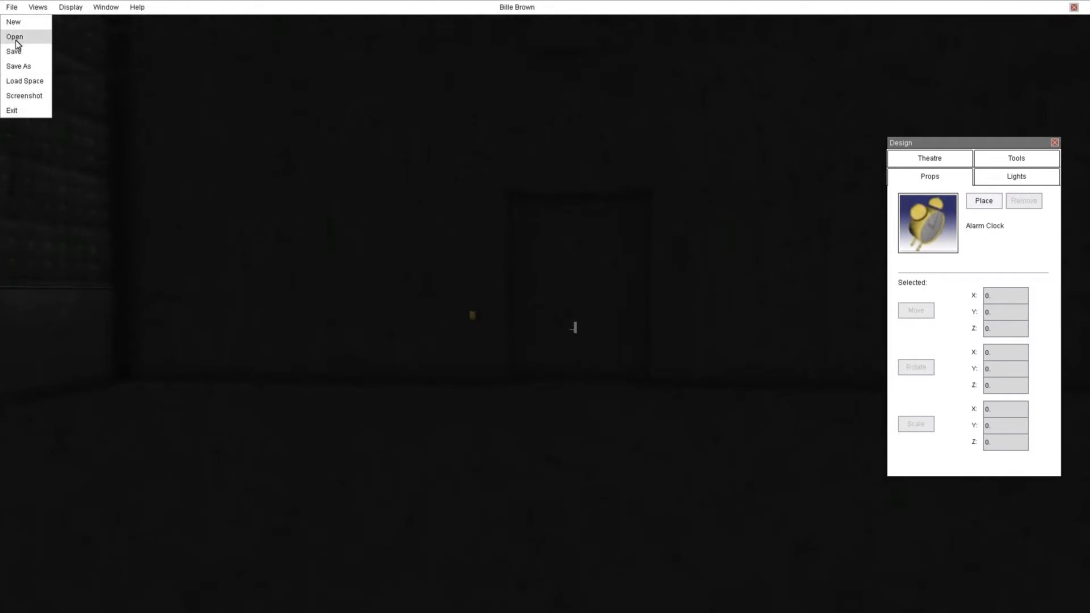
click(40, 8)
click(43, 8)
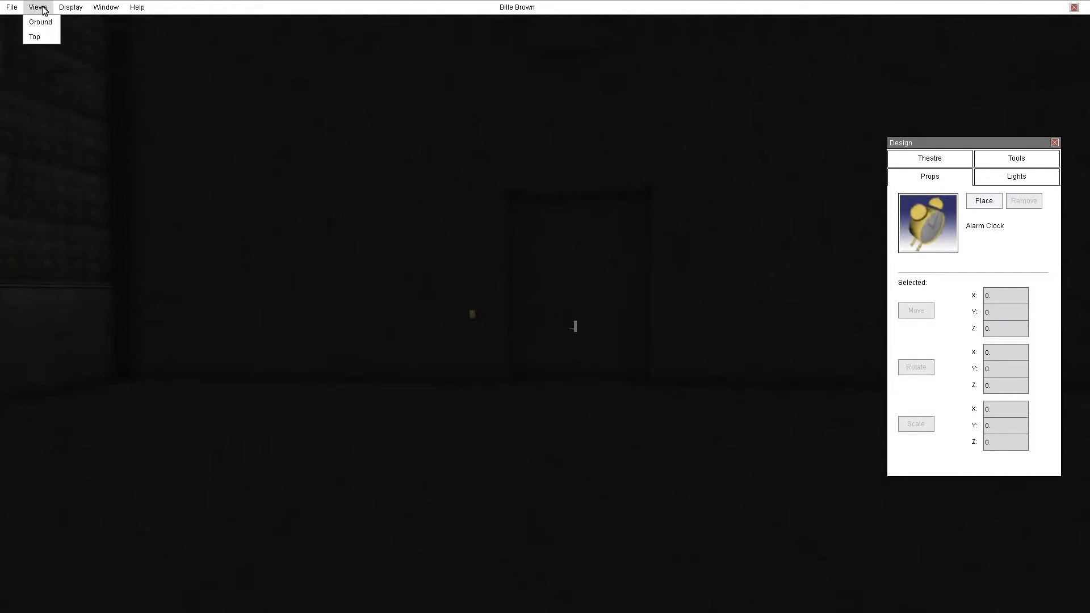
drag(693, 385, 443, 411)
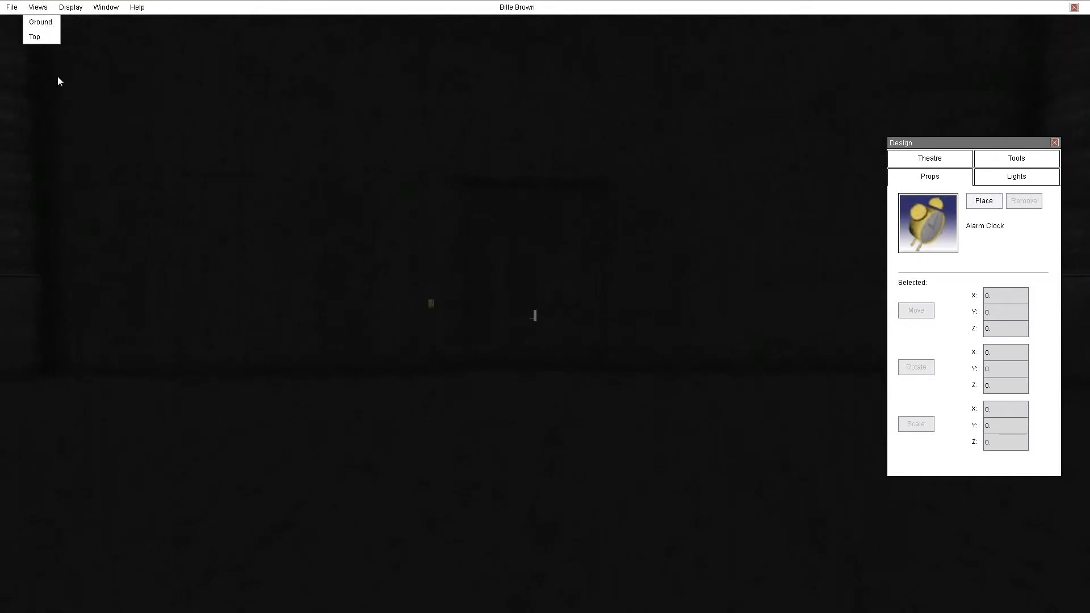
click(35, 37)
drag(504, 388, 209, 288)
Return the Bille Brown theatre to the Ground view.
click(11, 7)
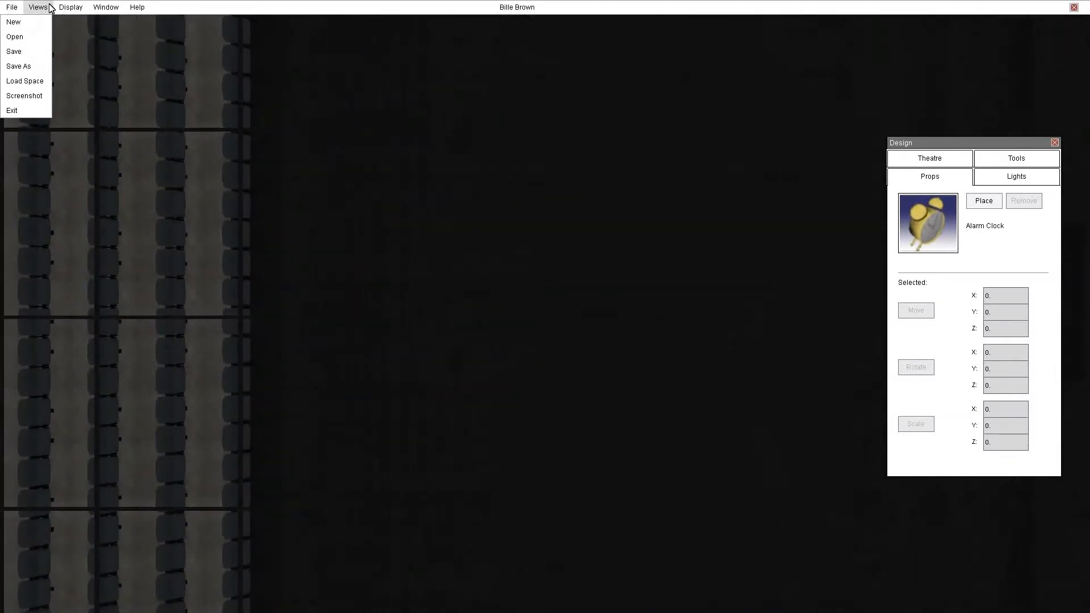
click(42, 7)
click(38, 9)
click(41, 24)
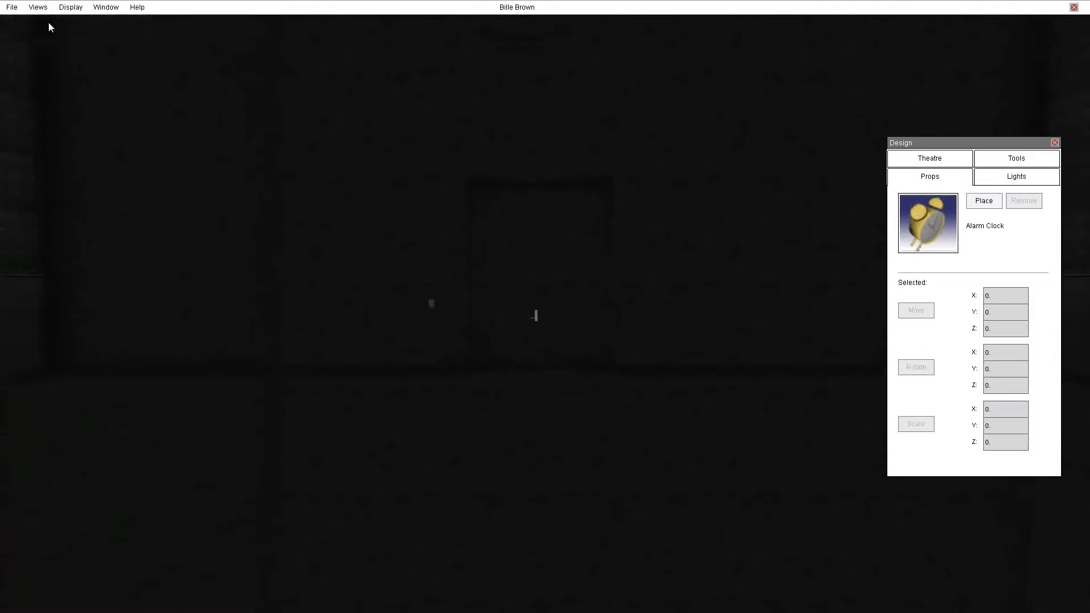
Close the Design window and reopen it.
click(73, 7)
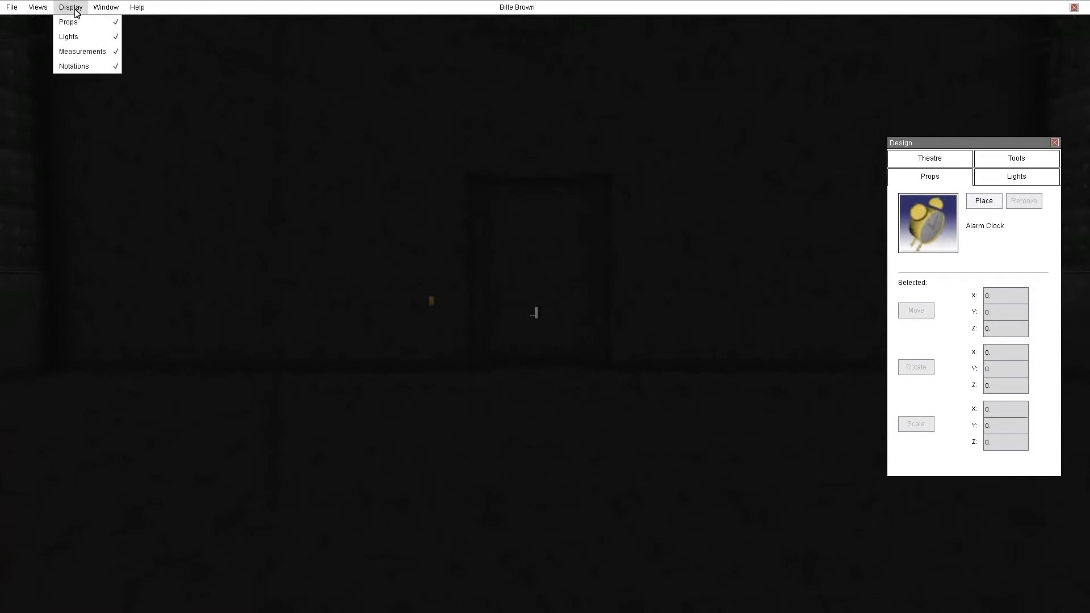
click(109, 9)
click(110, 9)
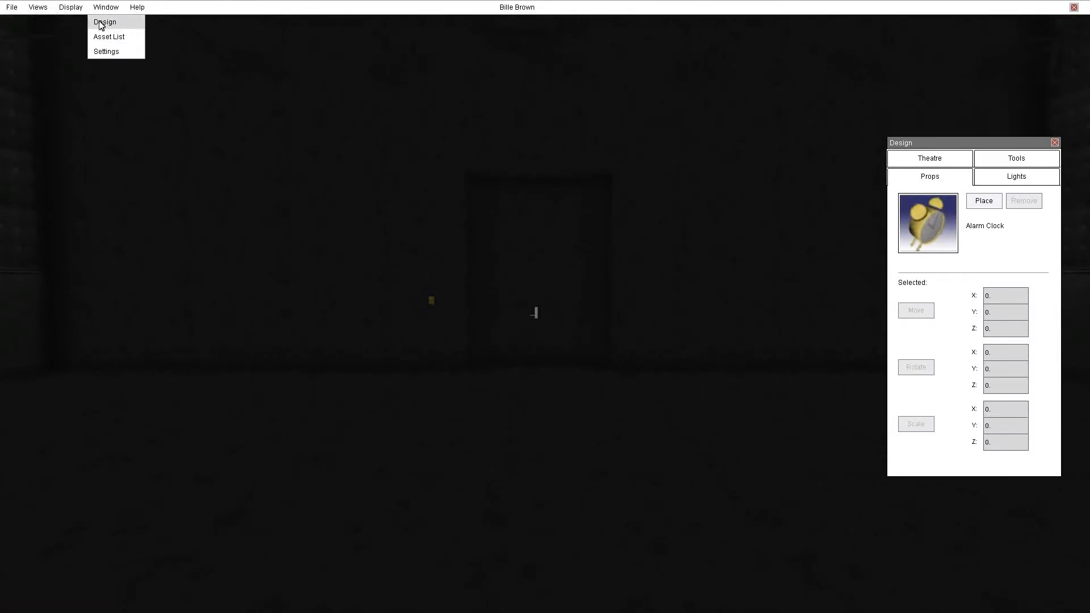
click(1055, 143)
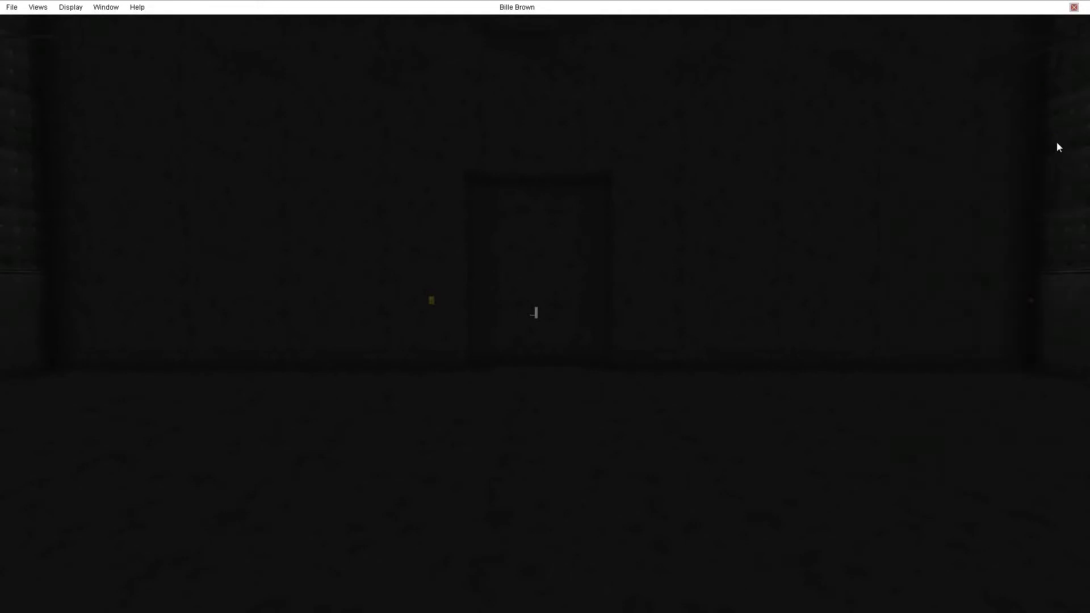
click(106, 8)
click(105, 23)
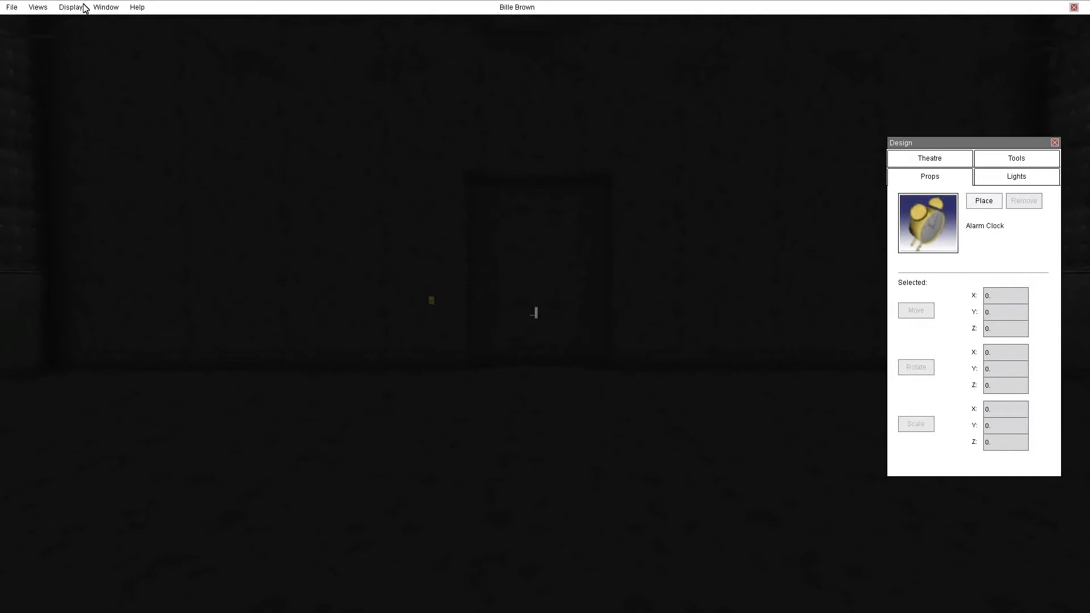
Open the asset list to examine the props in the space, and close it again.
click(105, 8)
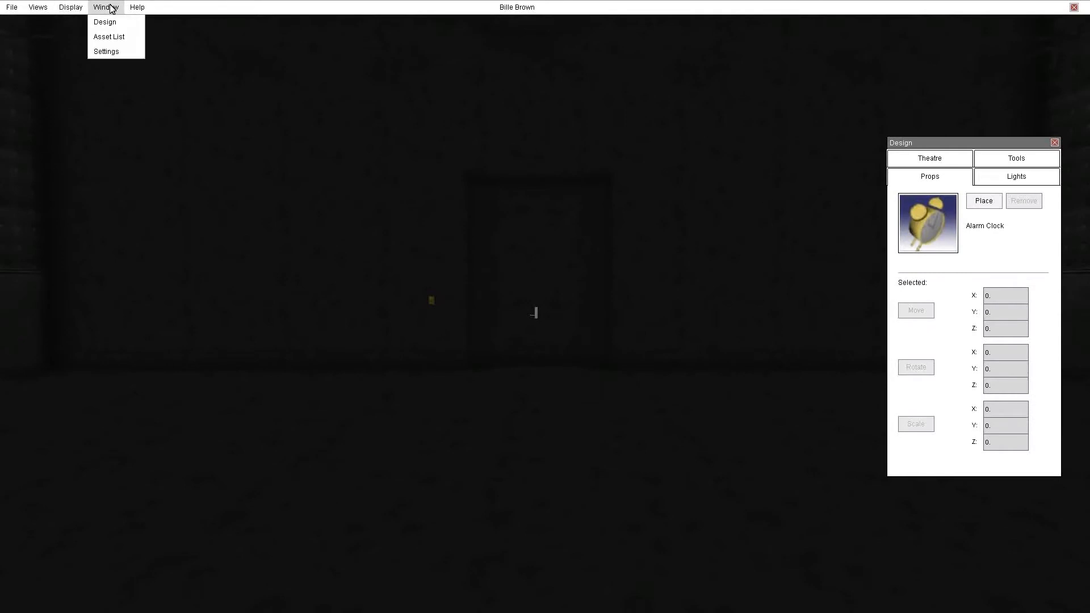
click(109, 37)
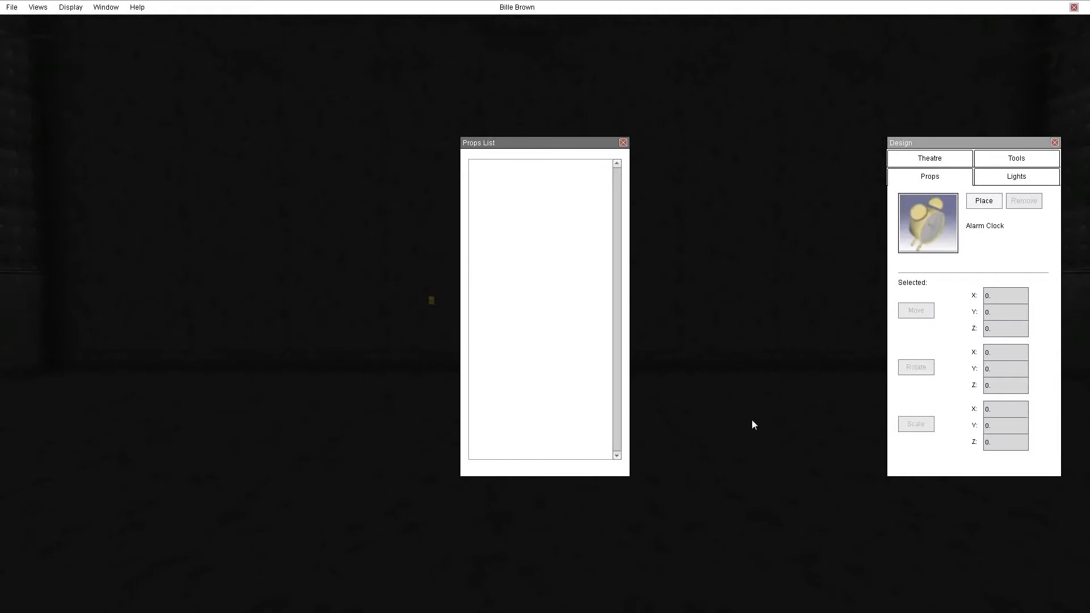
click(624, 143)
Check the settings, keeping Graphics Quality at High, toggling Shadows off and back on, and accept them.
click(71, 7)
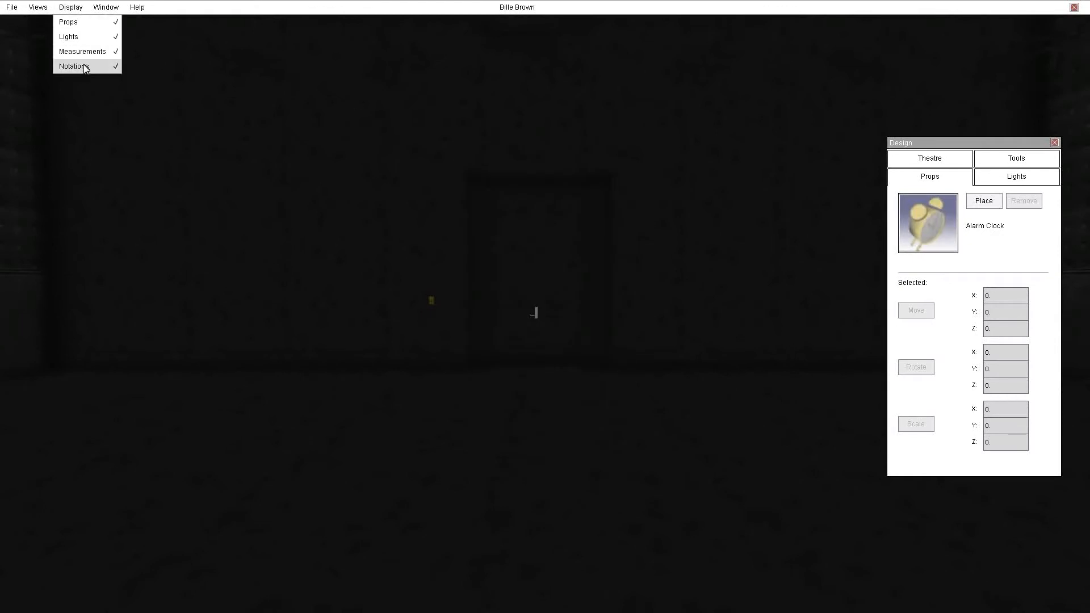
click(109, 8)
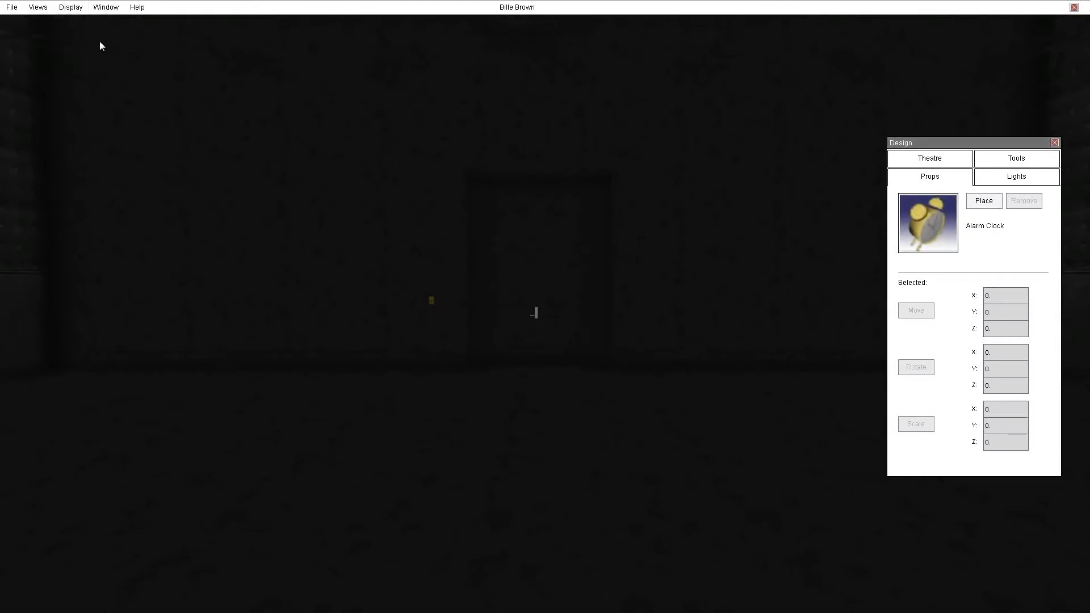
click(107, 12)
click(108, 53)
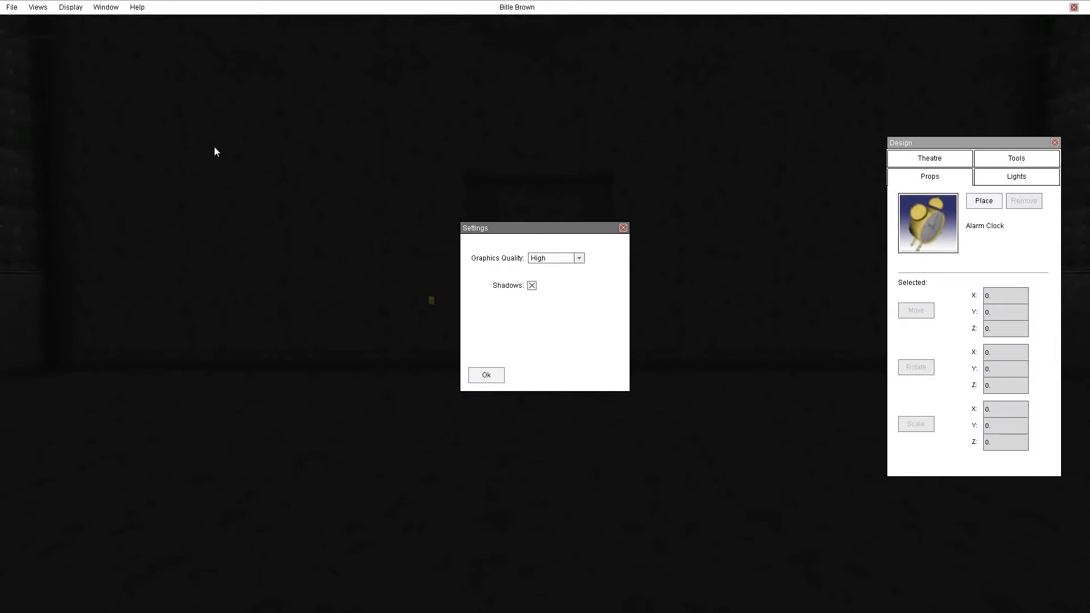
click(579, 258)
click(546, 293)
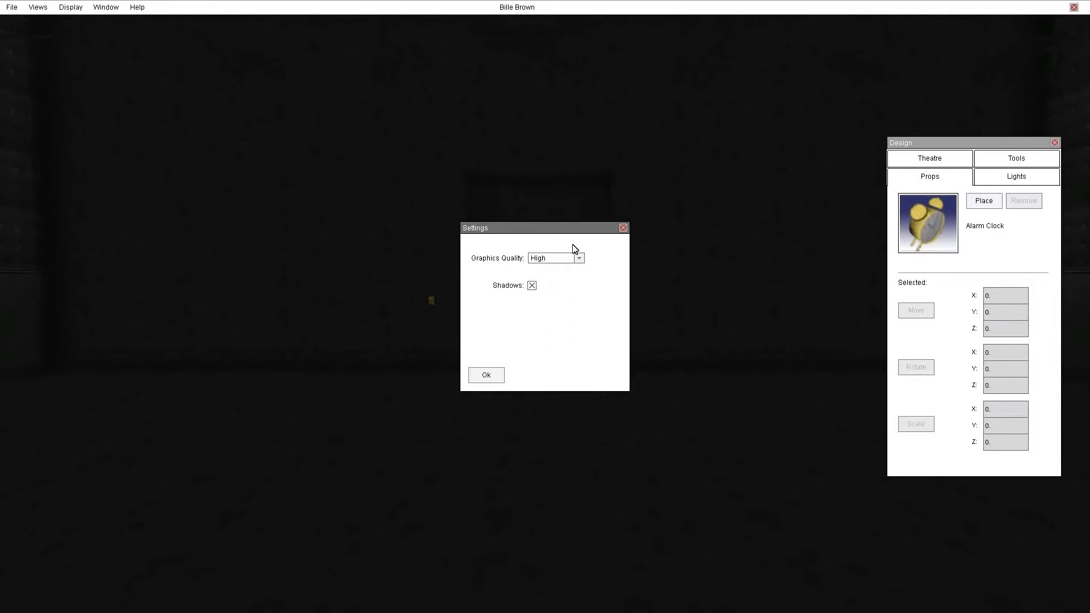
click(533, 286)
click(532, 287)
click(494, 376)
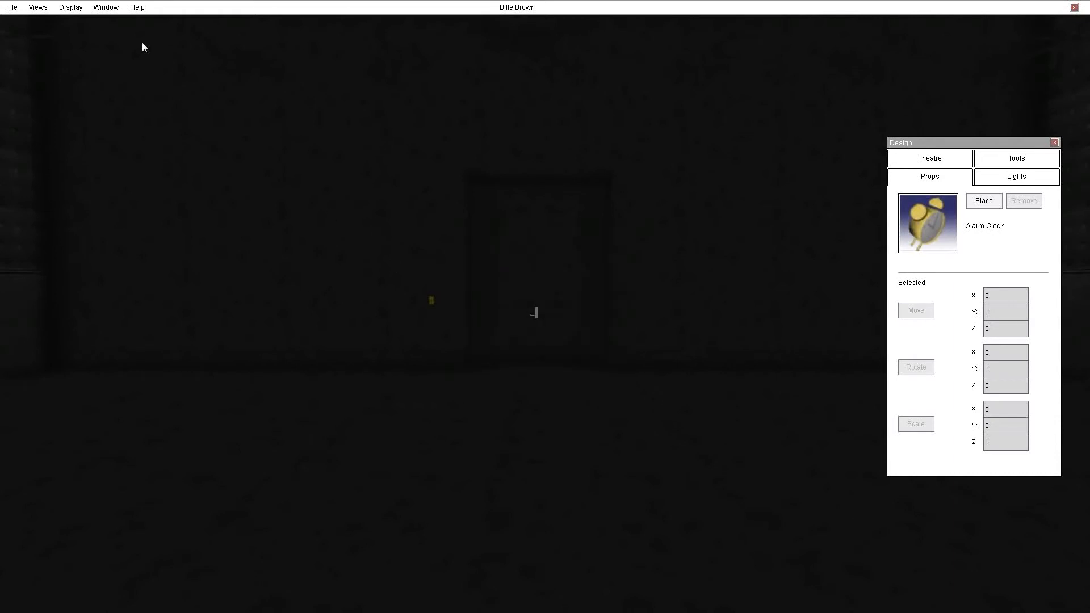
click(137, 7)
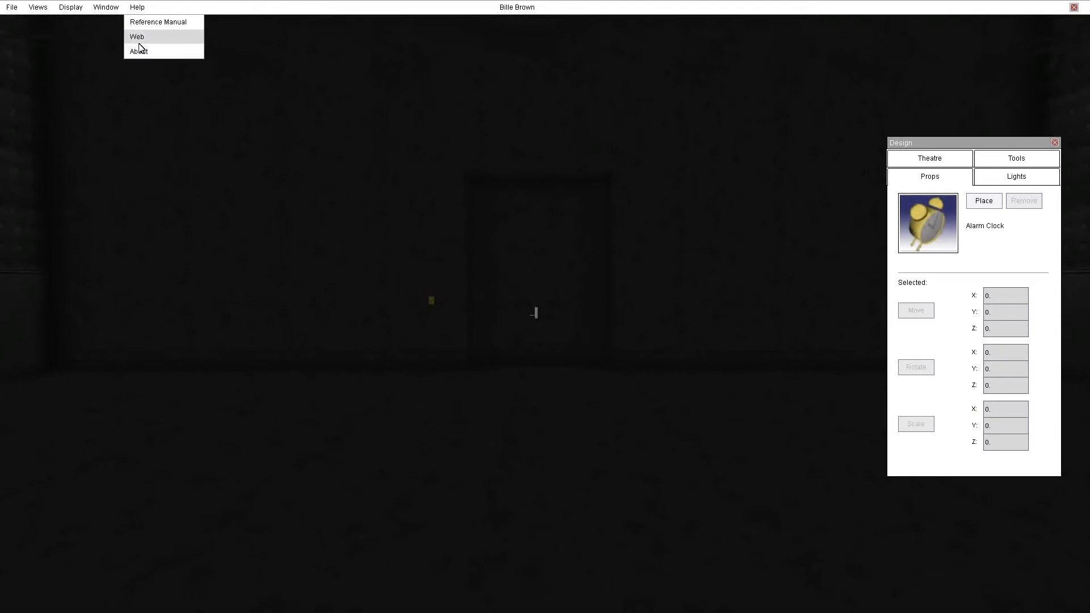
click(321, 351)
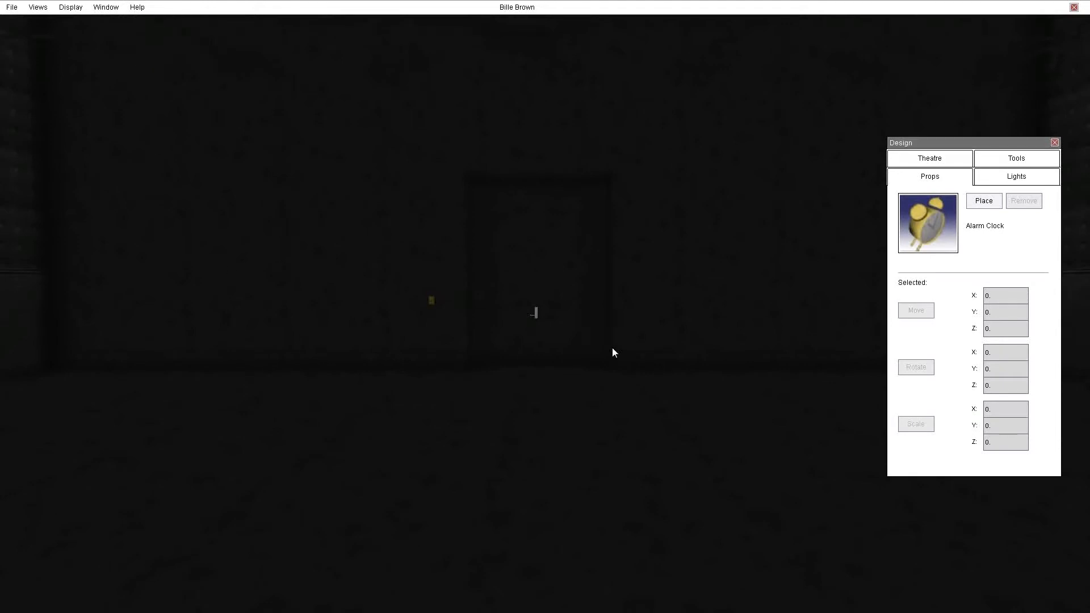
Move the Design window slightly inward and open the prop selection list from the current Alarm Clock prop.
drag(983, 148, 905, 136)
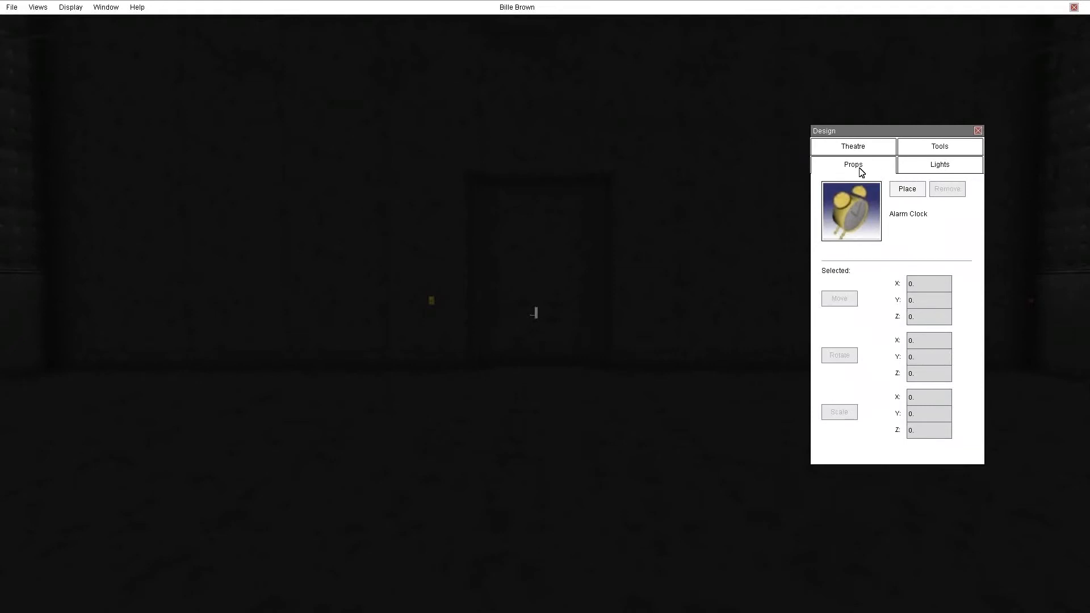
click(850, 219)
drag(619, 216, 620, 182)
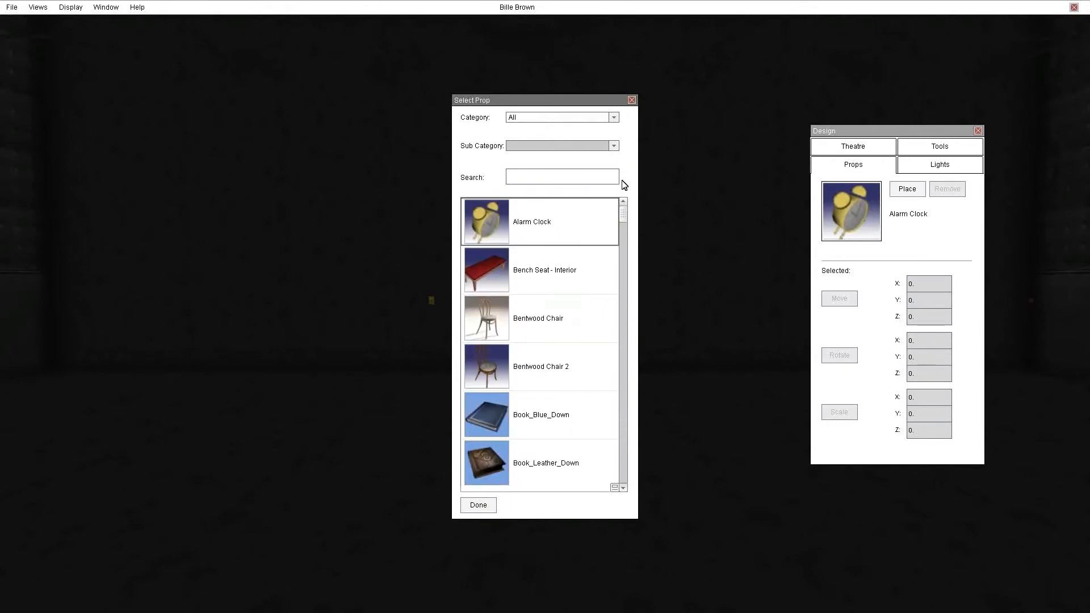
Filter the props to the Columns category and select Broken Column Smooth.
click(545, 117)
click(545, 139)
click(611, 265)
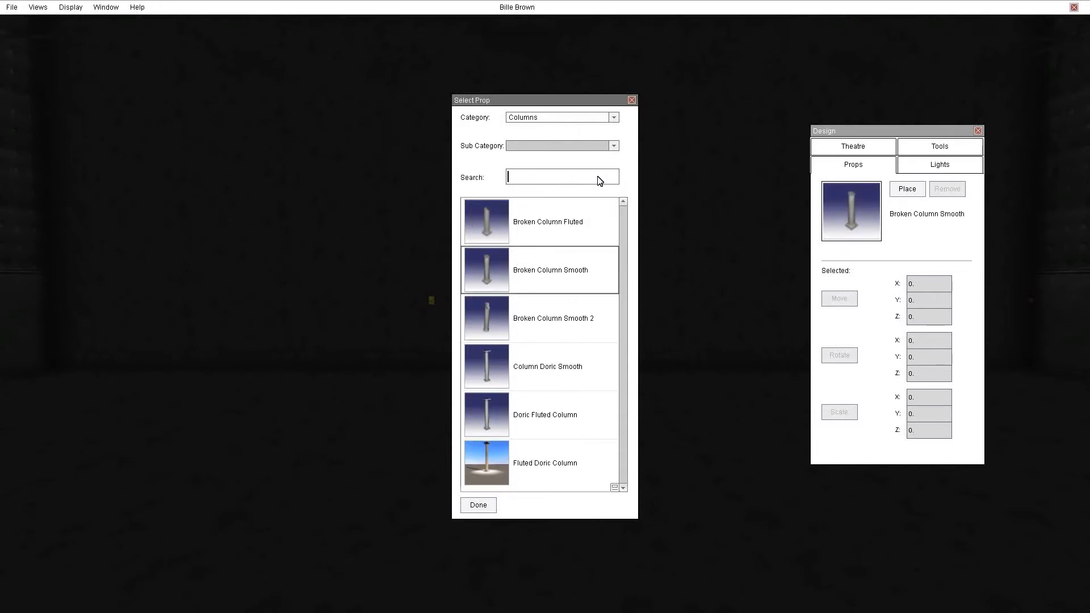
Try searching for "ch" within the Columns category and clear the search term.
text(ch)
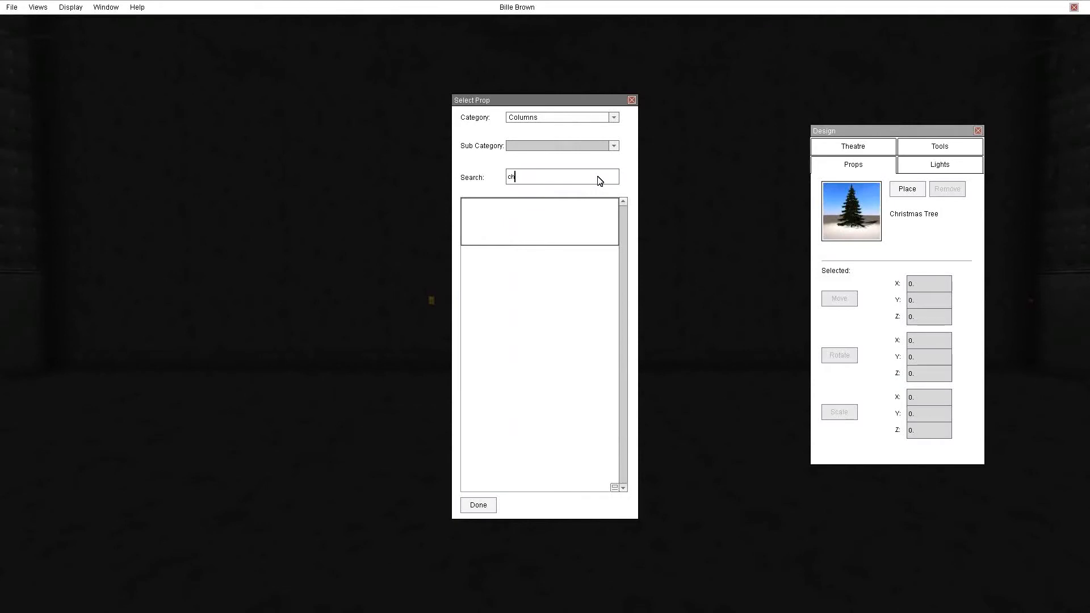
key(BackSpace)
key(BackSpace)
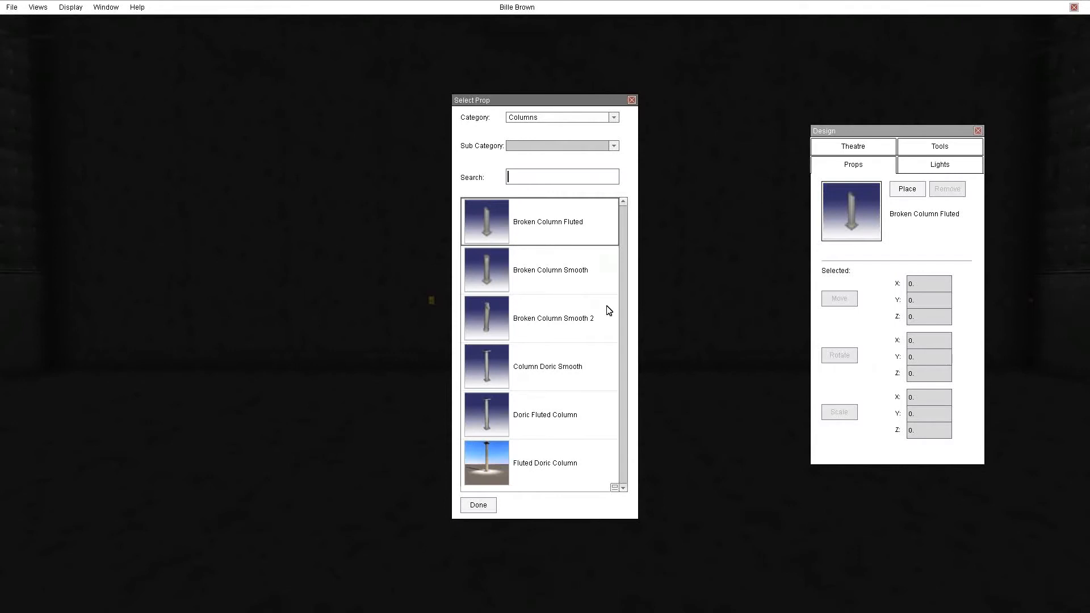
Set the prop category to All and search for "cha".
click(614, 117)
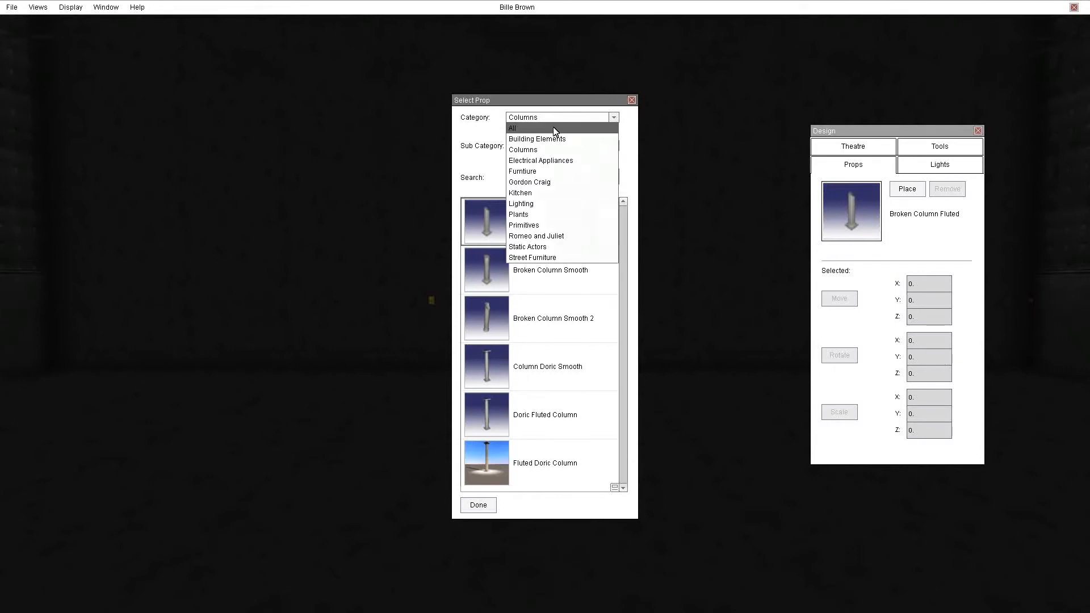
click(554, 126)
click(521, 177)
text(cha)
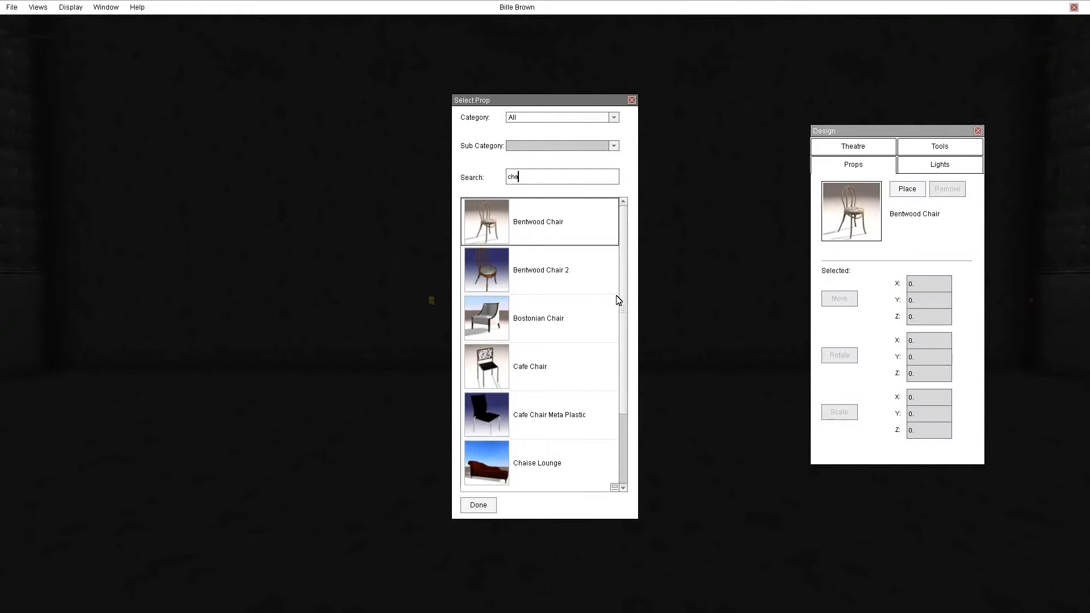
Preview Bentwood Chair 2 and choose Bostonian Chair as the current prop.
mouse_move(624, 281)
mouse_down()
mouse_move(621, 349)
mouse_move(622, 275)
mouse_up()
click(543, 263)
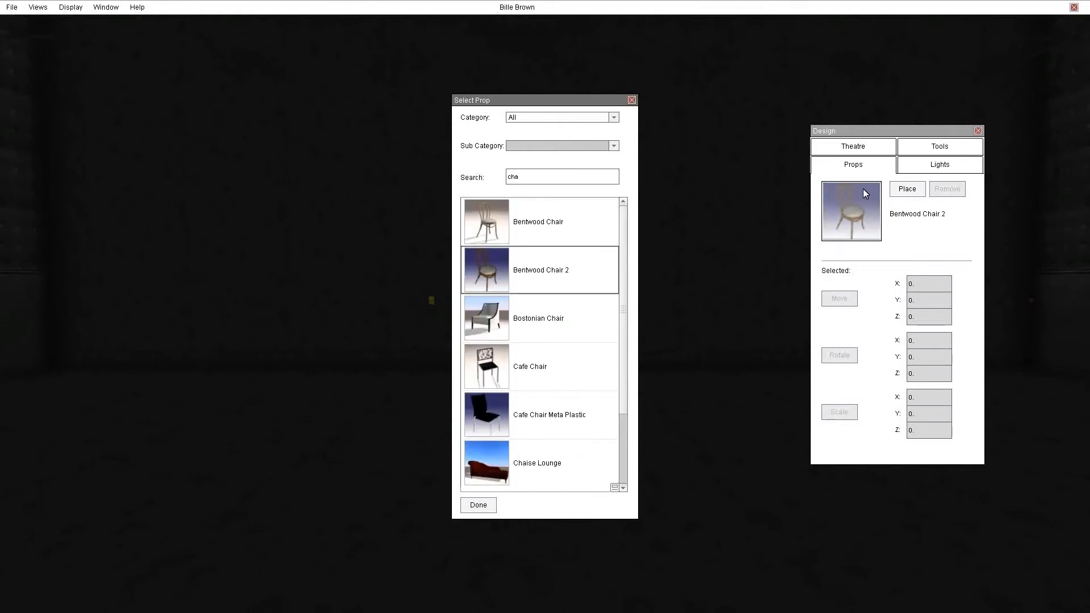
click(508, 315)
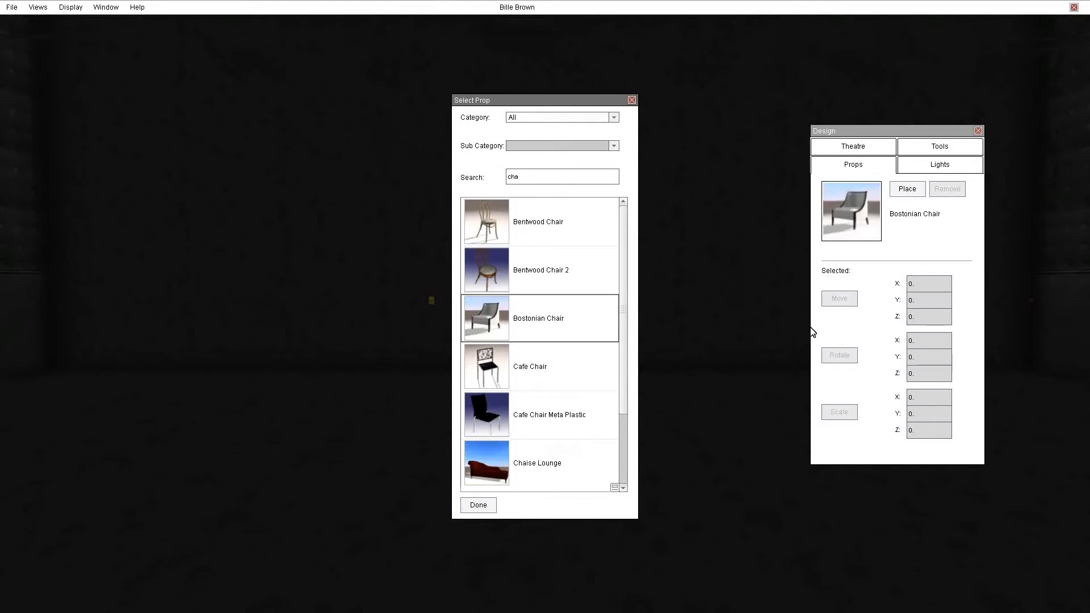
Close the prop selection window, keeping Bostonian Chair as the current prop.
drag(521, 99, 343, 80)
click(632, 100)
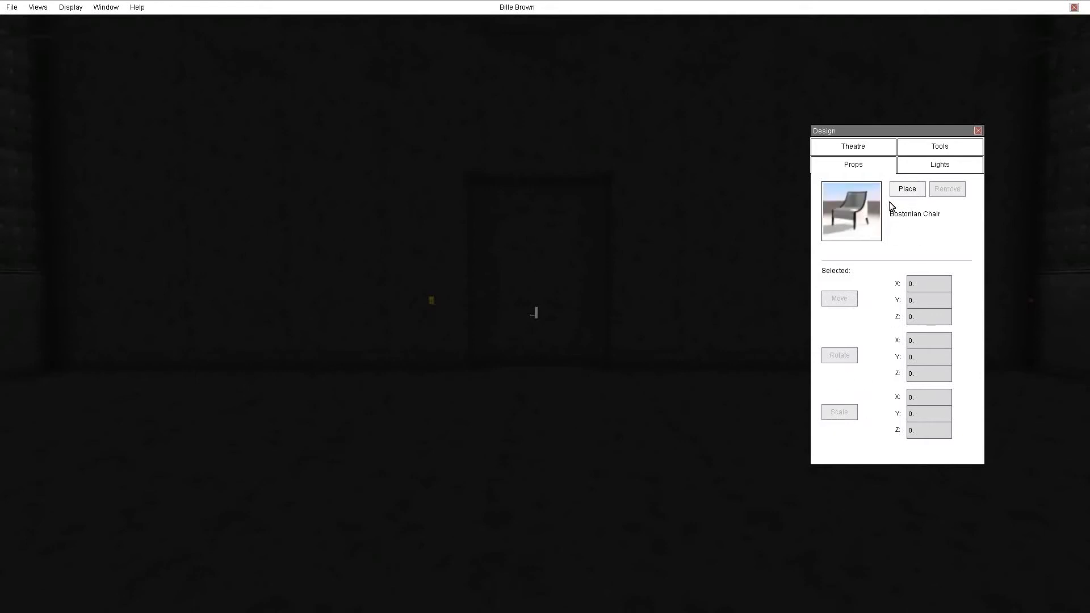
Show the lighting controls, look over the lighting bars in the space, and lower the ambient light slightly.
click(940, 165)
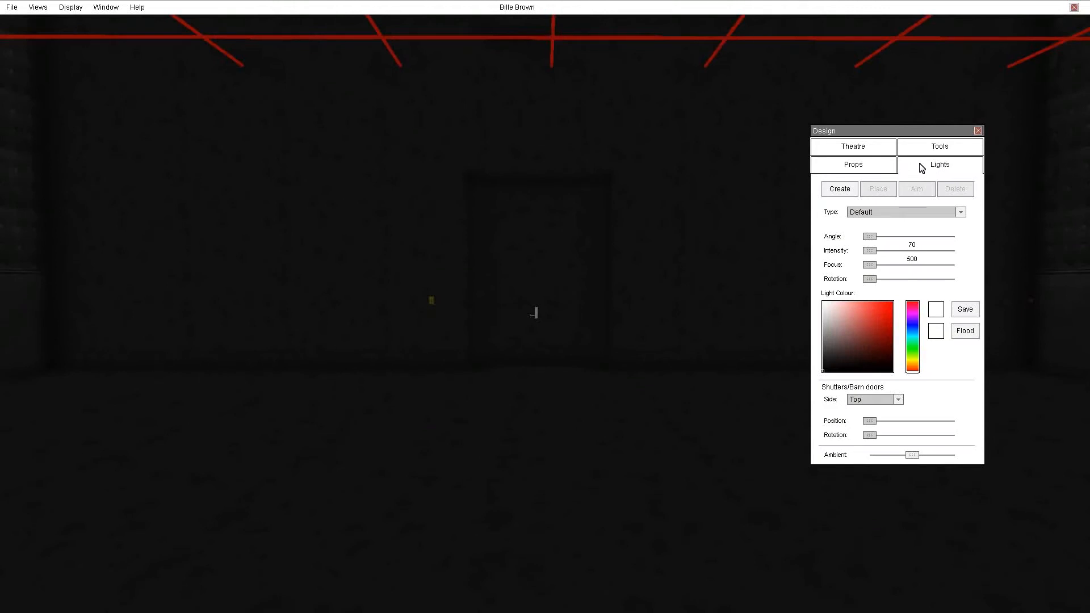
drag(572, 368, 369, 176)
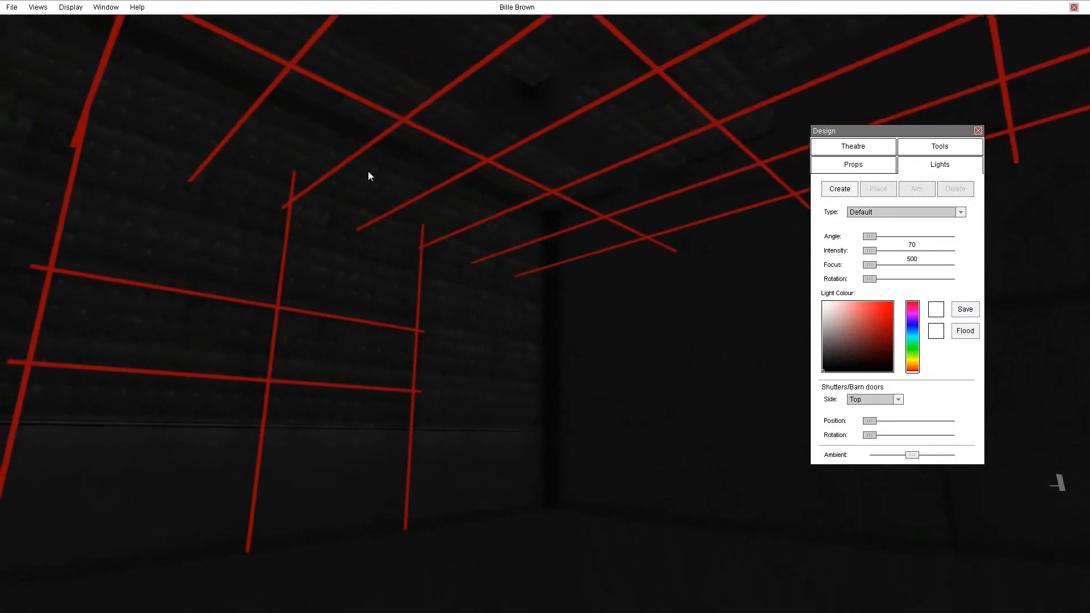
drag(249, 360, 550, 252)
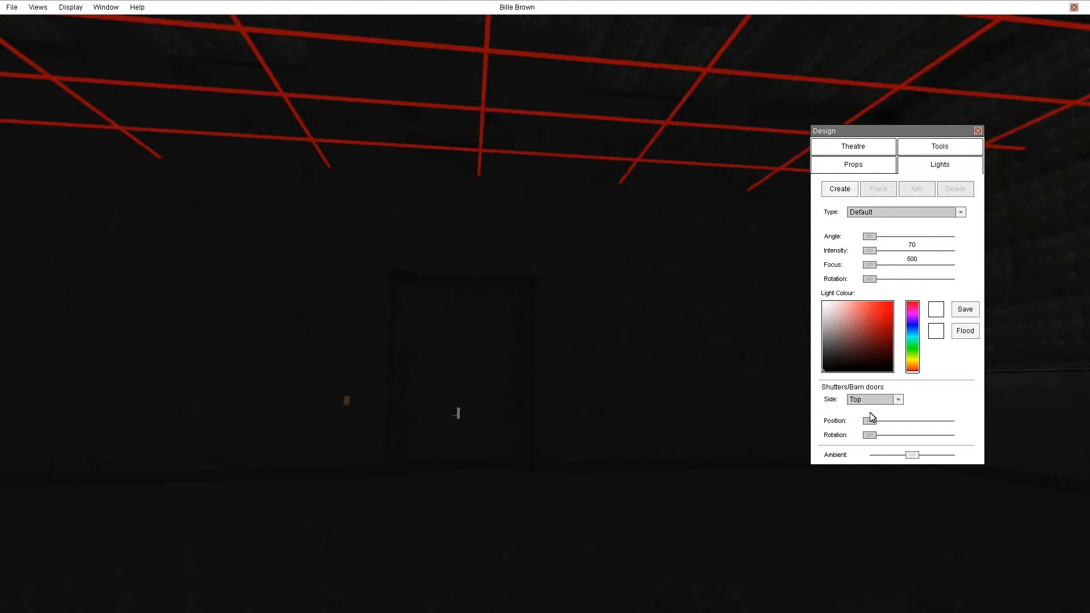
mouse_move(915, 459)
mouse_down()
mouse_move(891, 453)
mouse_move(959, 463)
mouse_move(907, 454)
mouse_up()
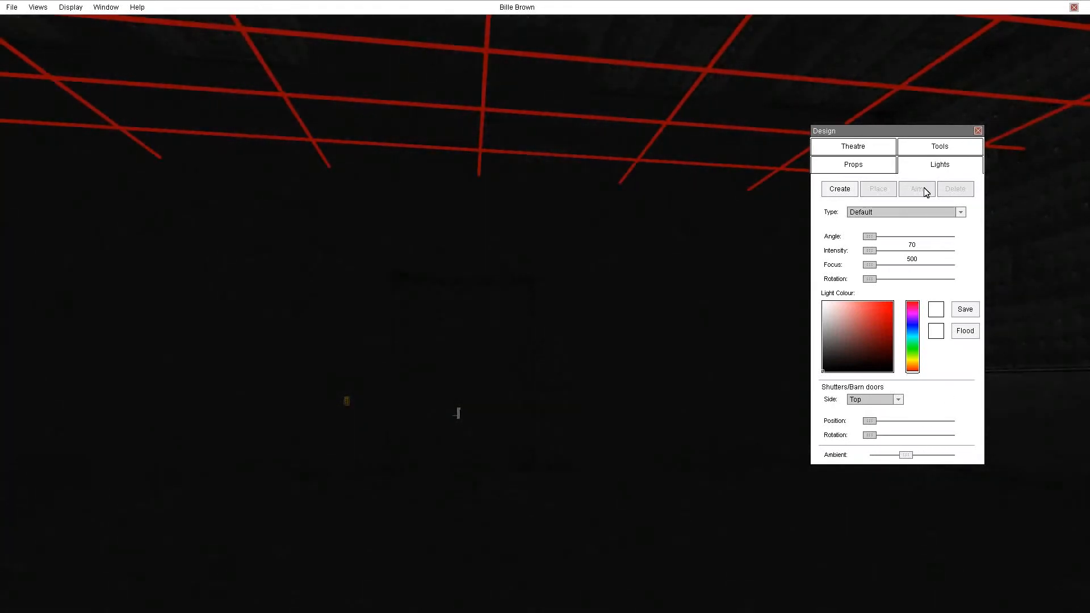
Show the design tools and load the Epidauros space in place of Bille Brown.
click(945, 149)
drag(744, 294, 640, 360)
click(11, 7)
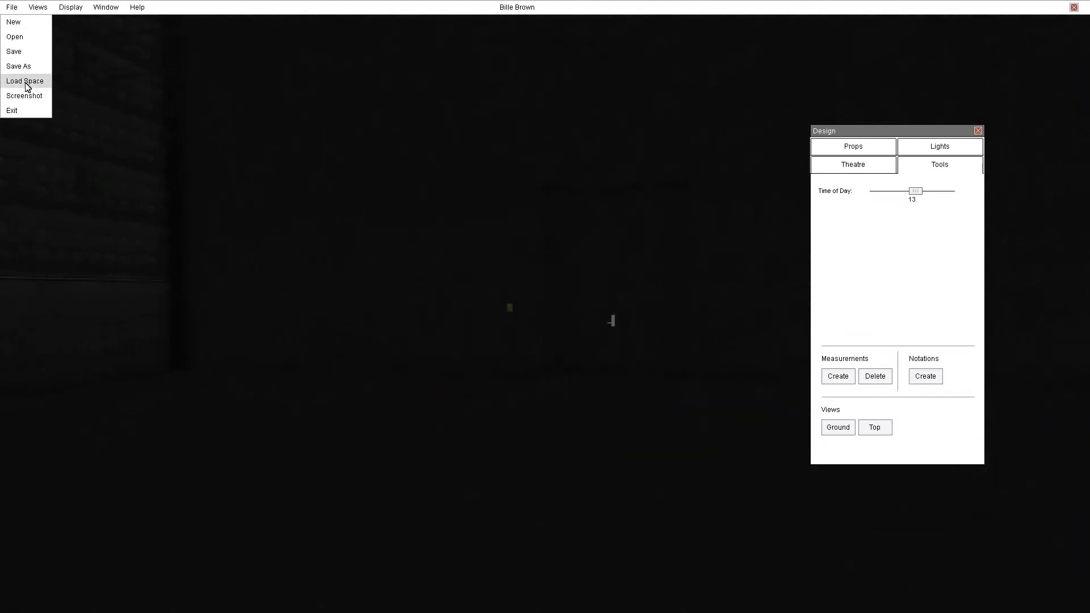
click(26, 81)
click(456, 243)
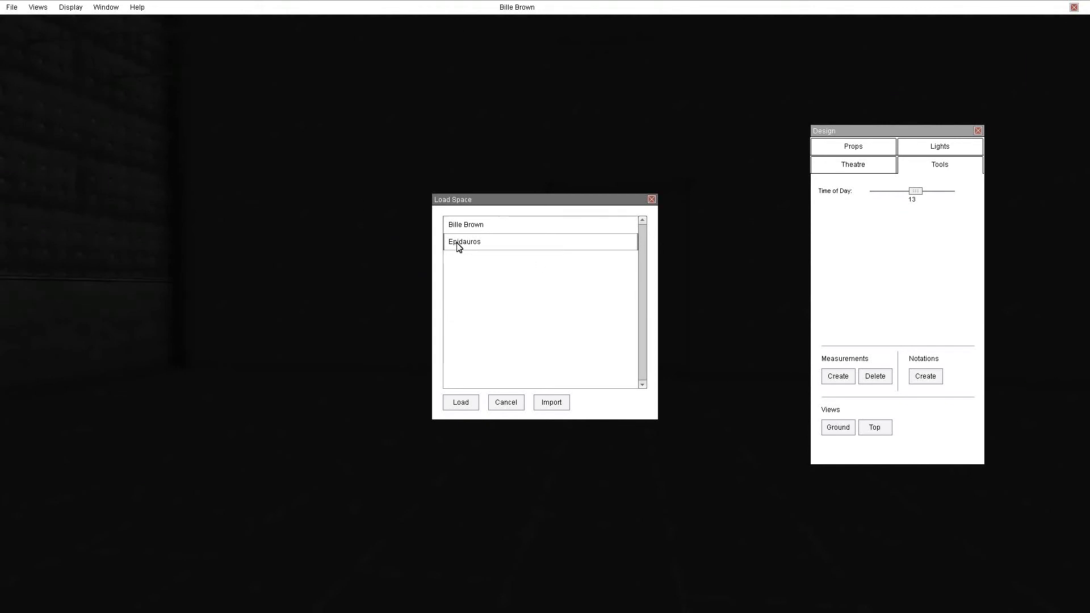
click(461, 402)
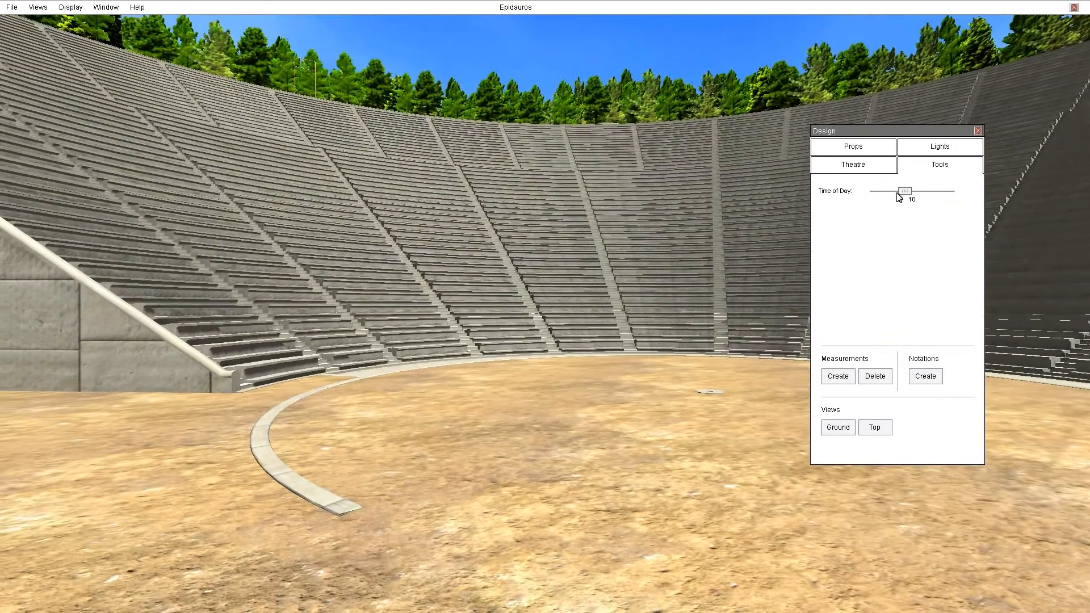
Try an earlier time of day in the Epidauros space, and set it to 10.
mouse_move(905, 191)
mouse_down()
mouse_move(885, 194)
mouse_move(945, 195)
mouse_move(884, 193)
mouse_up()
drag(766, 284, 250, 283)
mouse_move(884, 191)
mouse_down()
mouse_move(915, 195)
mouse_move(882, 198)
mouse_move(905, 195)
mouse_up()
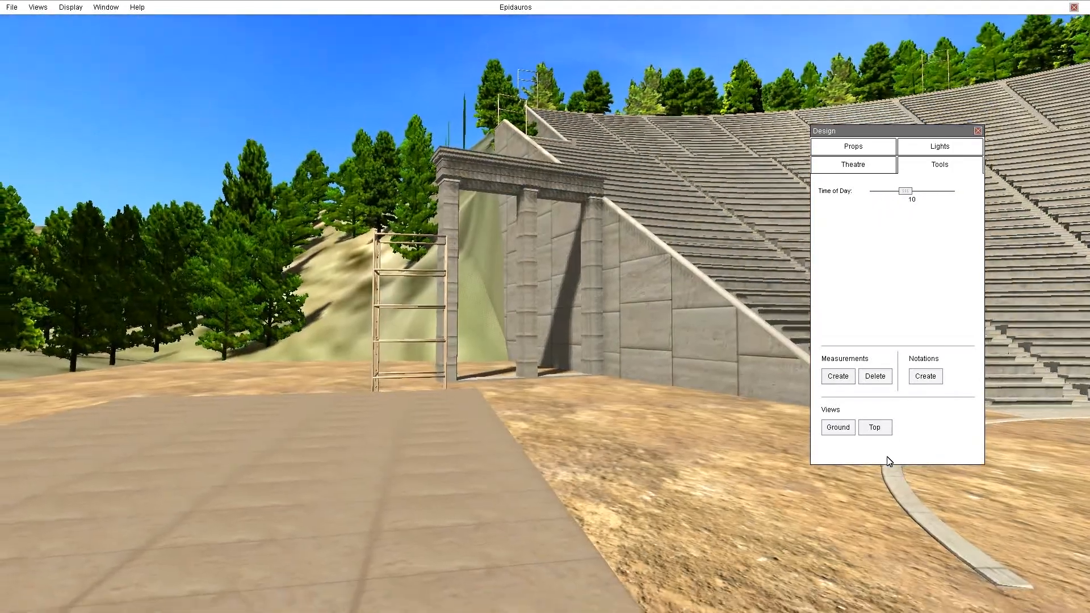
Create a measurement about 444 cm long across the paved stage floor near the scaffold and stone gateway.
drag(887, 457, 899, 431)
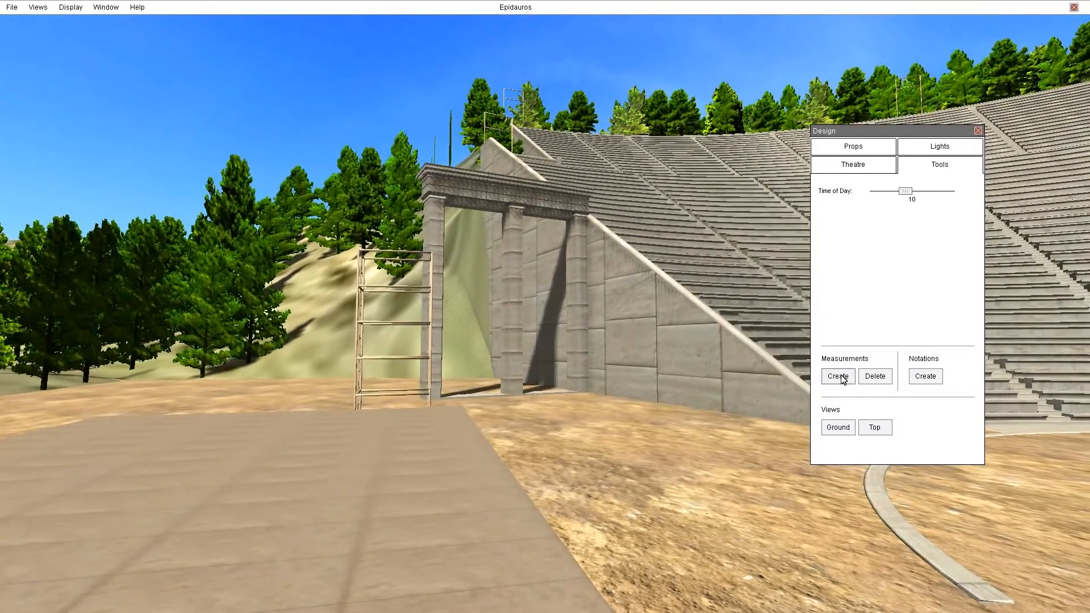
click(147, 454)
click(451, 440)
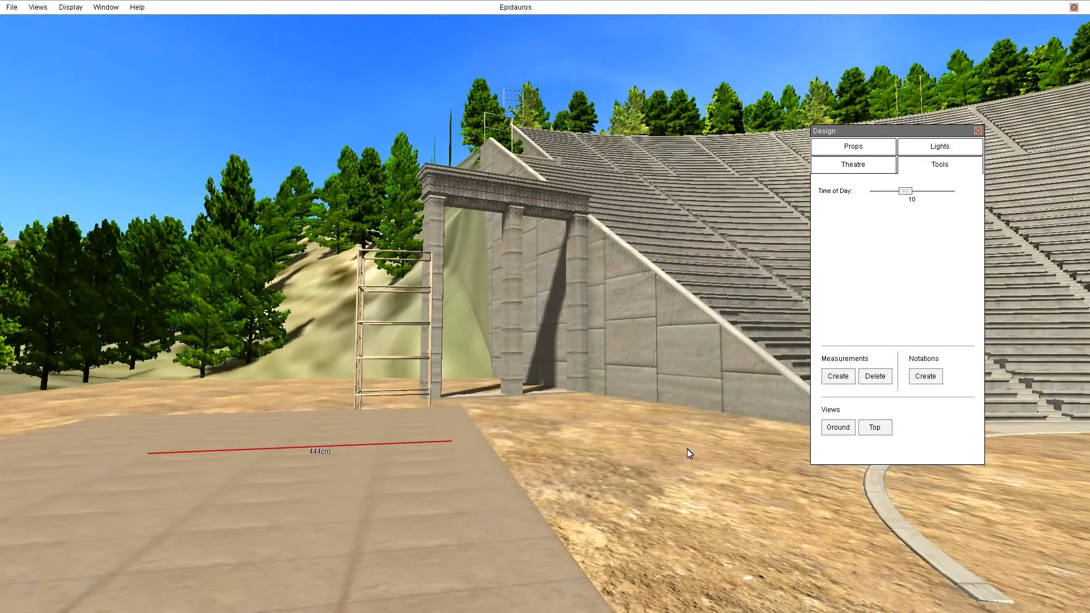
Place a notation beside the measurement line on the stage and save it with the text "ijagsdfiuagdfiua".
click(935, 379)
click(329, 459)
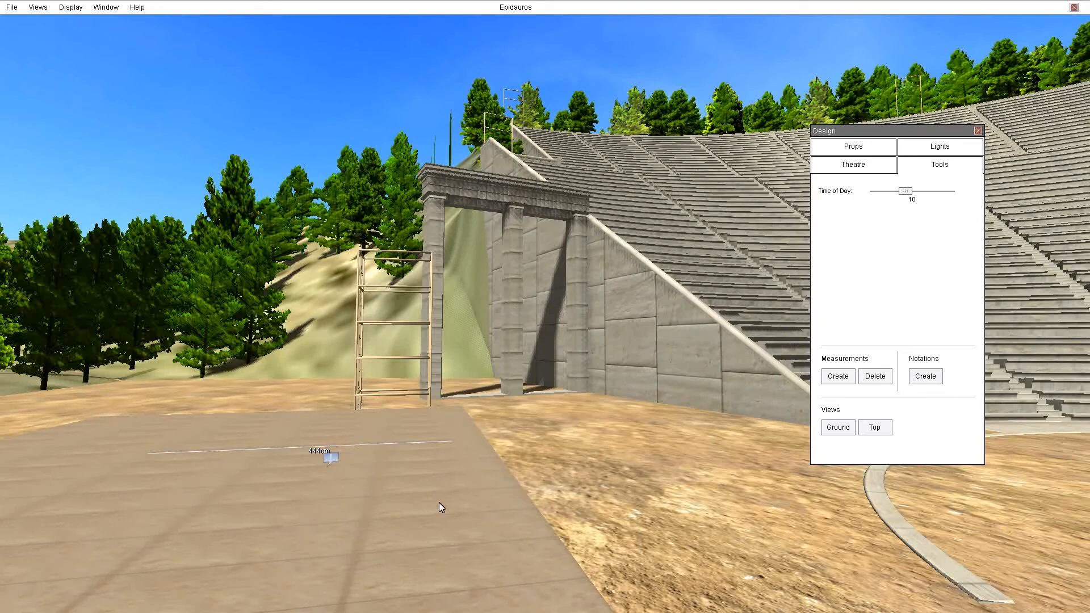
click(333, 458)
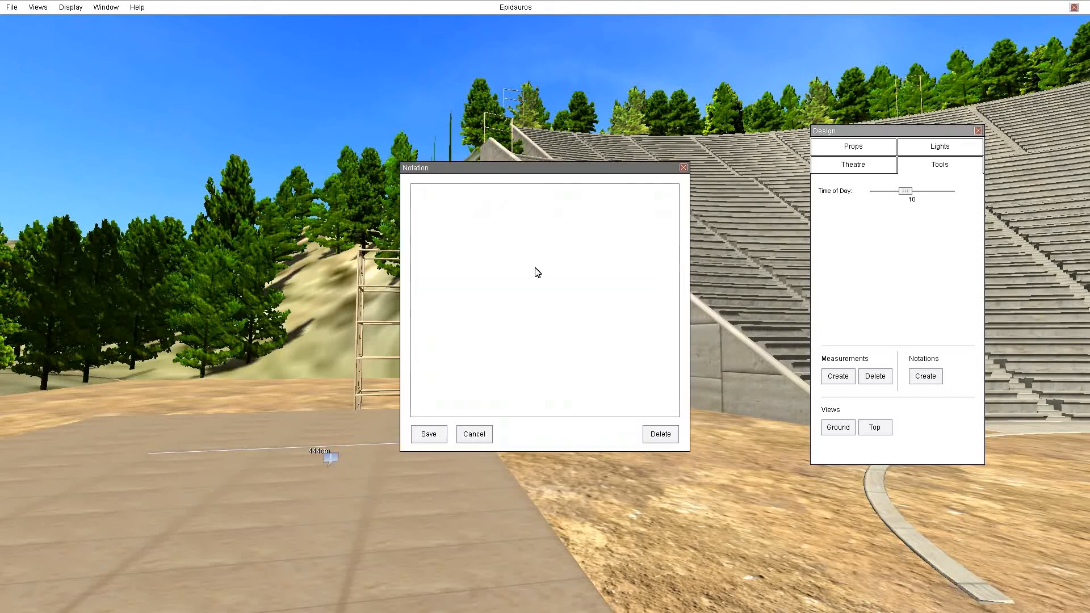
text(ijagsdfiuagdfiua)
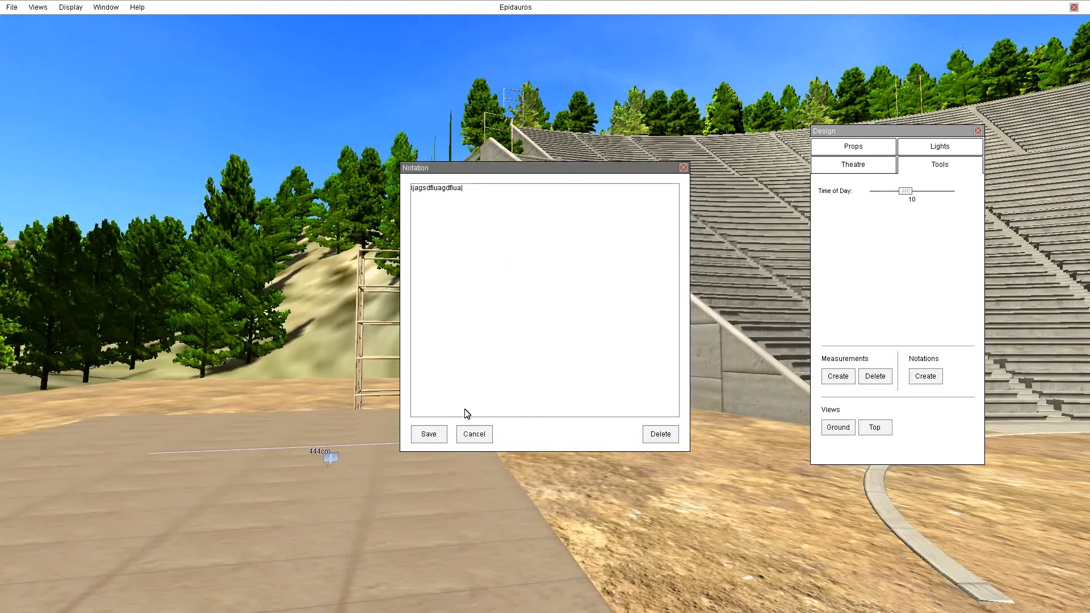
click(437, 433)
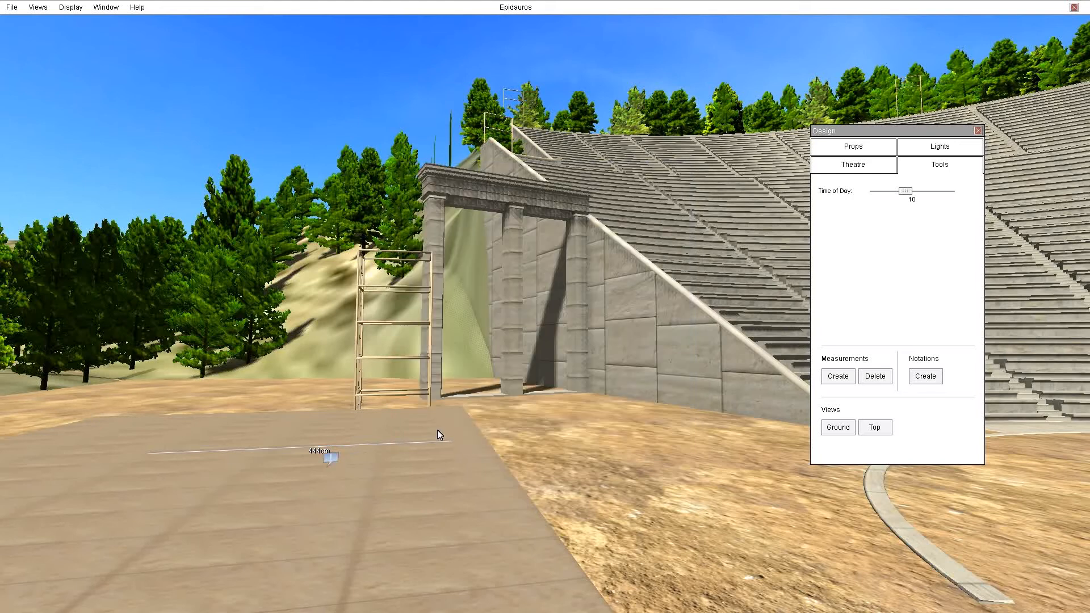
Examine the stage, measurement and notation in the Top view, and return to the Ground view.
click(877, 433)
middle_drag(595, 229, 604, 551)
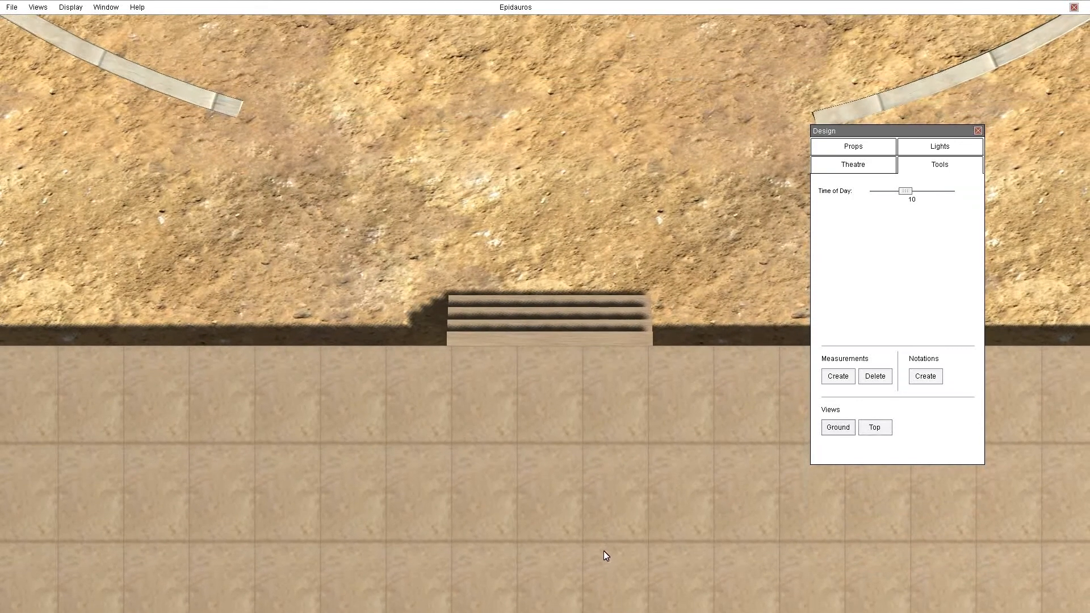
scroll(606, 547, down, 3)
middle_drag(653, 273, 899, 332)
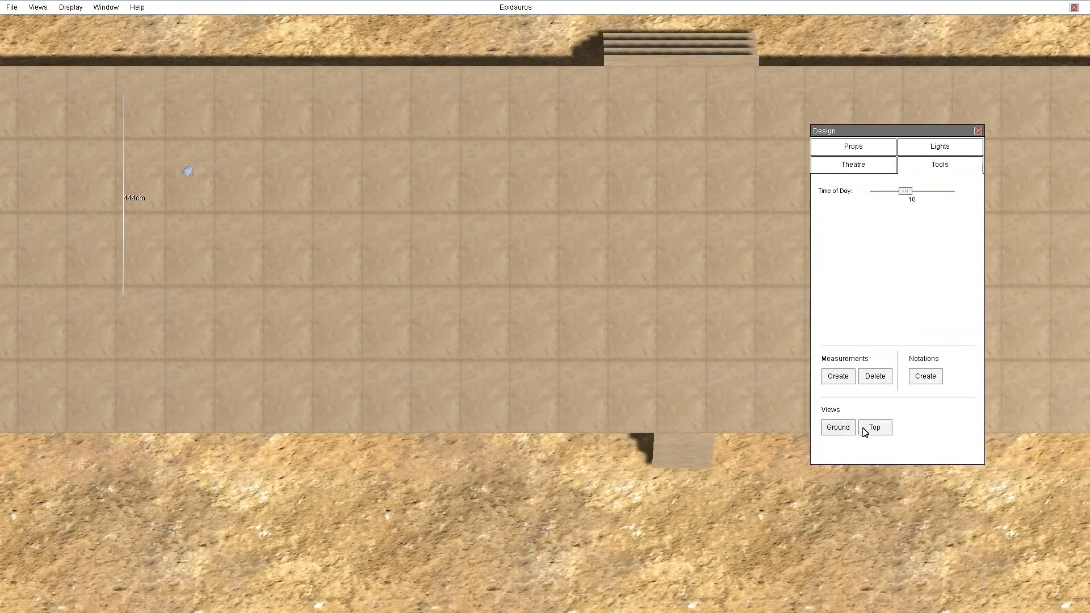
click(836, 429)
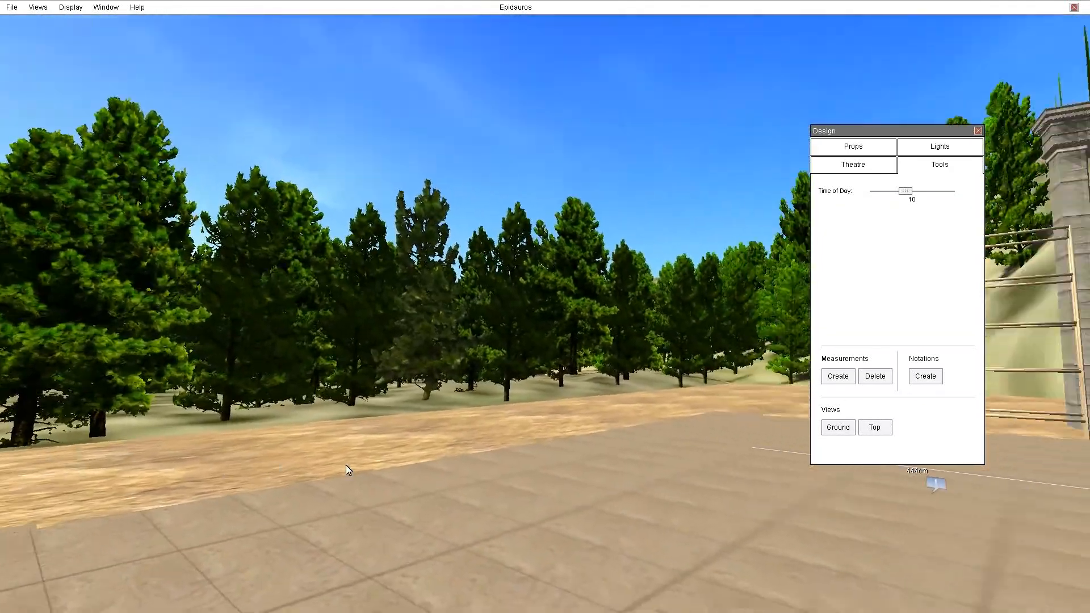
middle_drag(346, 465, 834, 448)
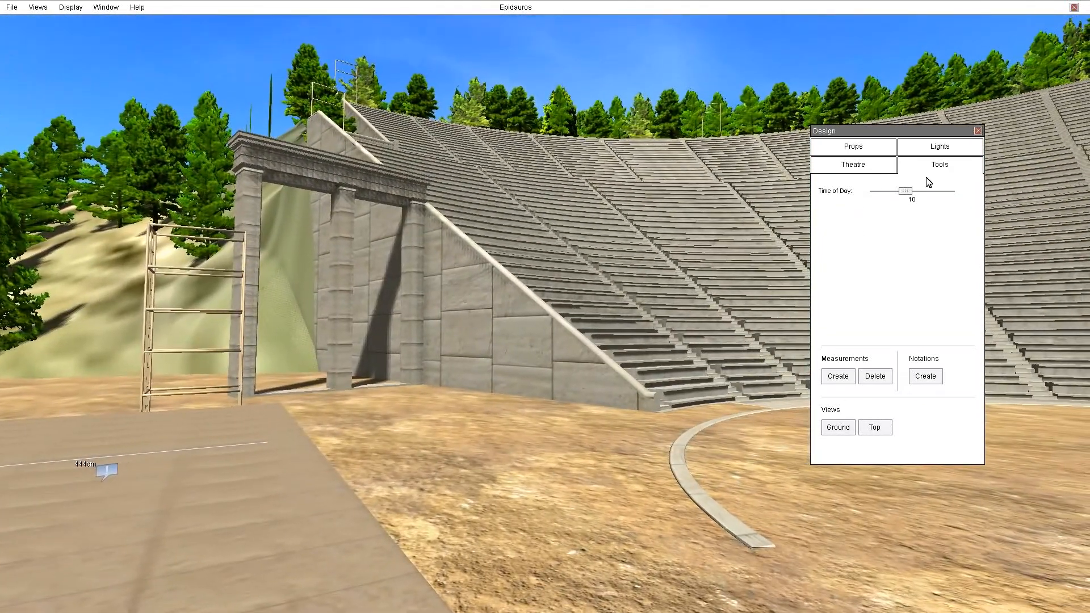
Check the theatre options for the Epidauros space and return to the prop controls.
click(873, 167)
middle_drag(694, 440, 0, 477)
middle_drag(650, 403, 0, 425)
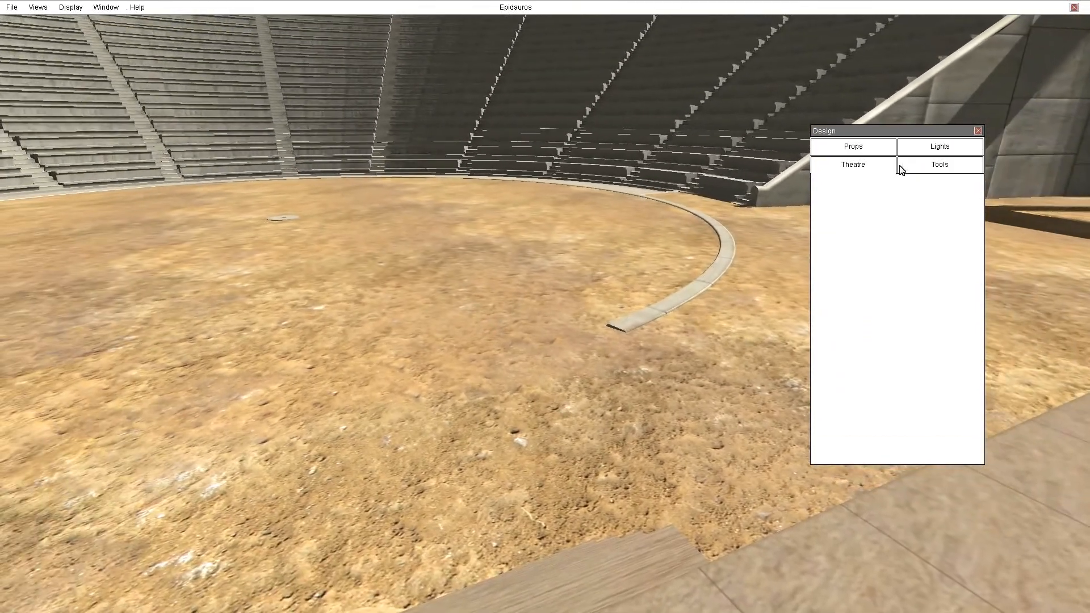
click(853, 149)
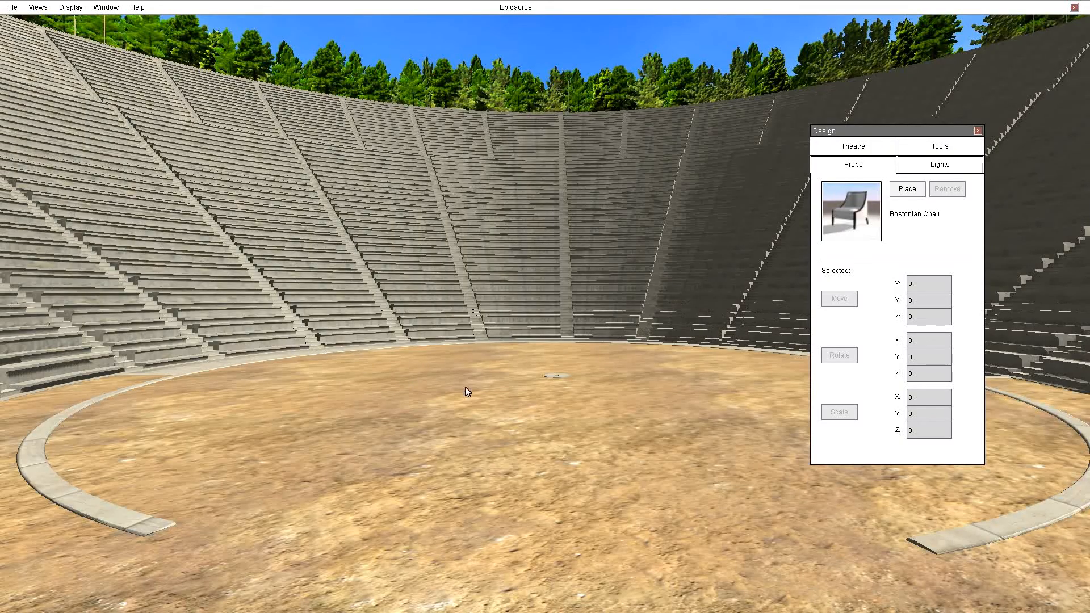